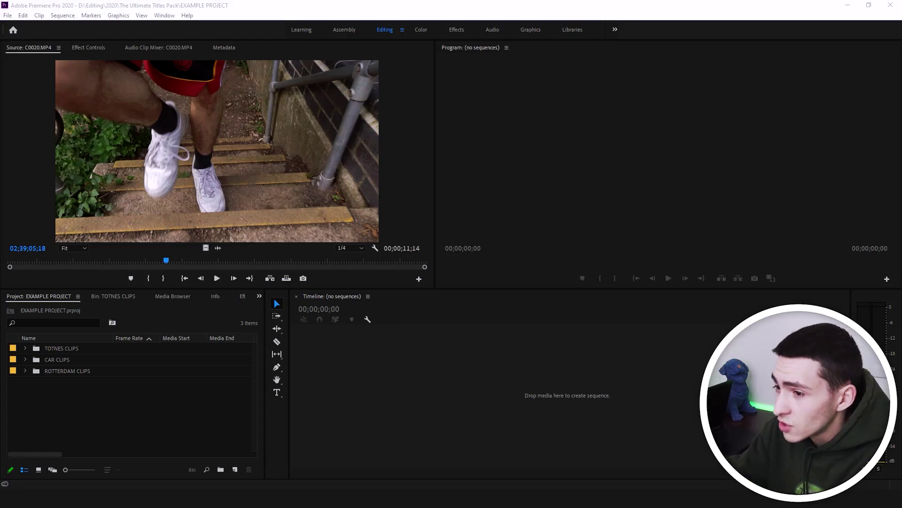
Step: Expand the TOTNES CLIPS bin and load C0020.MP4 and C0021.MP4 in the Source monitor
{"action": "left_click", "coordinate": [395, 5]}
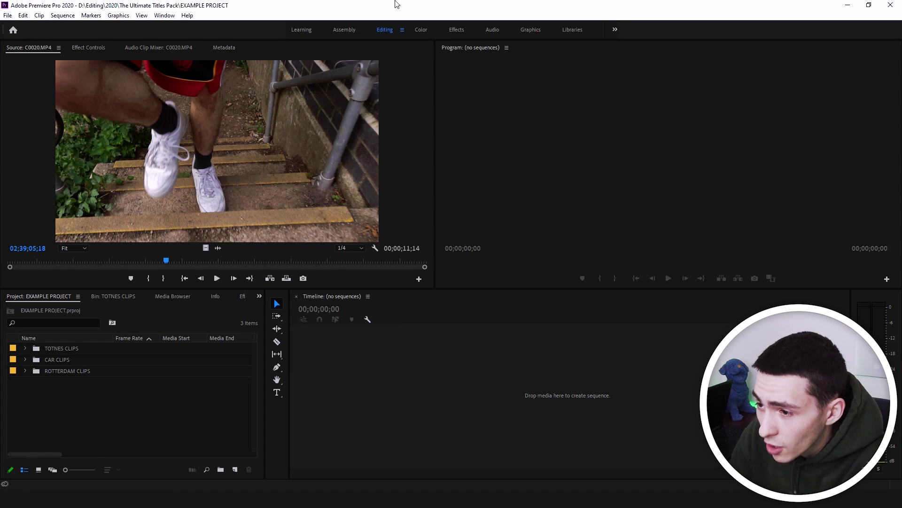
{"action": "left_click", "coordinate": [66, 348]}
{"action": "left_click", "coordinate": [57, 359]}
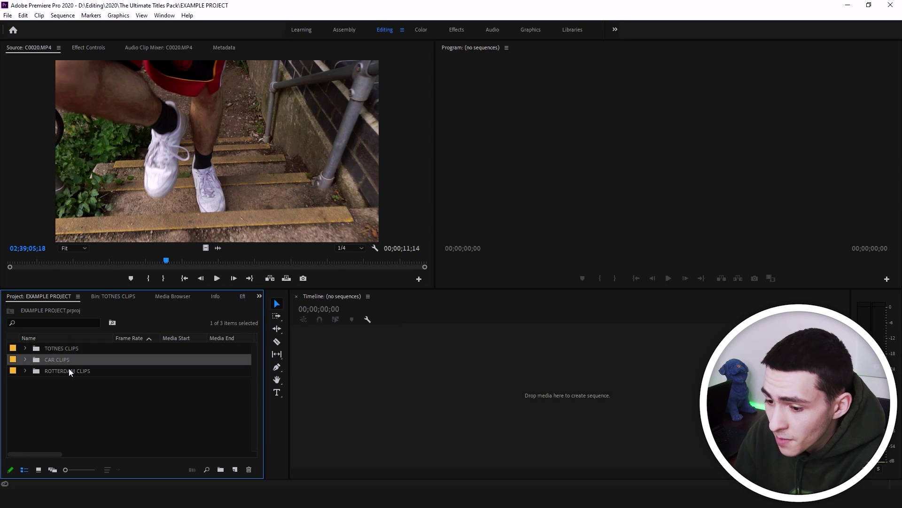
{"action": "left_click", "coordinate": [69, 368]}
{"action": "left_click", "coordinate": [66, 349]}
{"action": "left_click", "coordinate": [25, 348]}
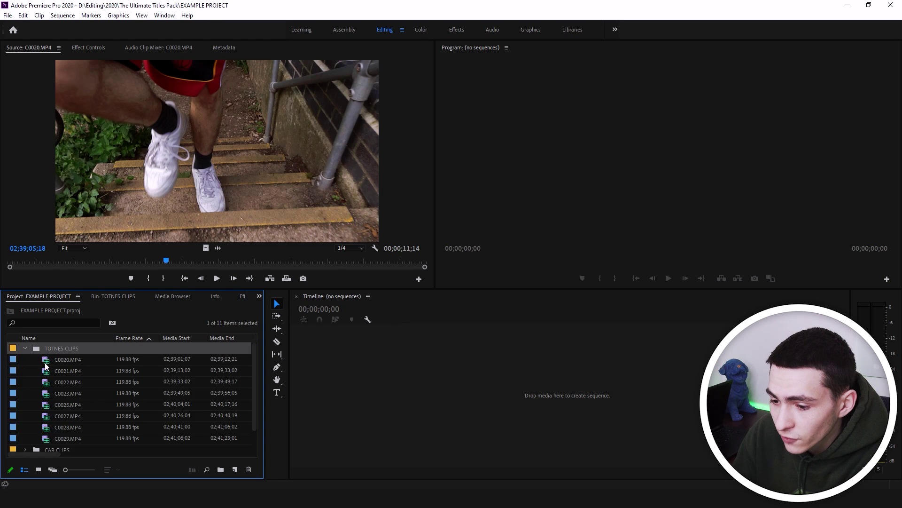
{"action": "double_click", "coordinate": [45, 362]}
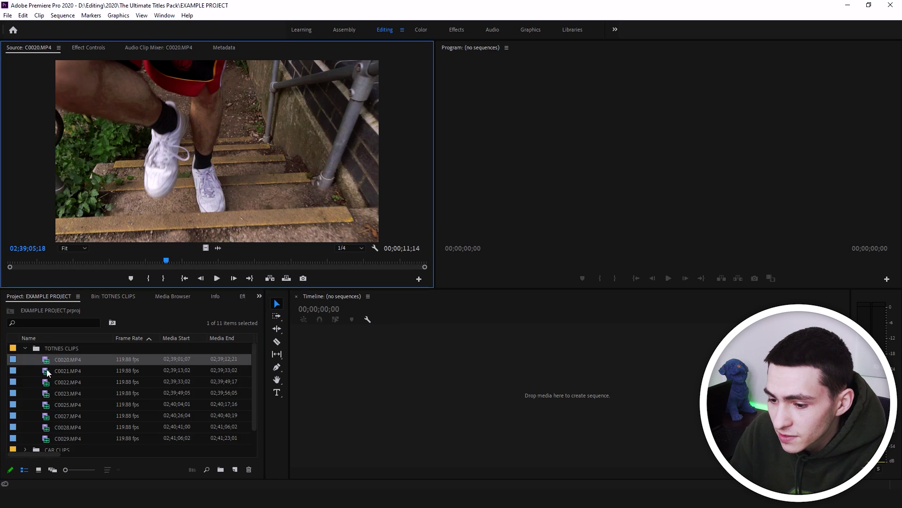
{"action": "double_click", "coordinate": [47, 371]}
Step: Skim through Totnes clips C0021, C0023 and C0022, then load C0027.MP4
{"action": "left_click_drag", "start_coordinate": [62, 258], "coordinate": [319, 254]}
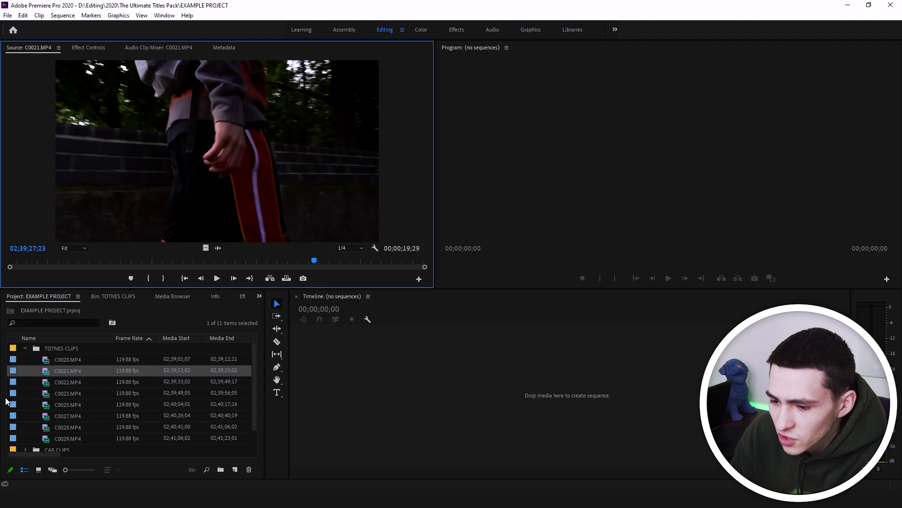
{"action": "double_click", "coordinate": [36, 396]}
{"action": "left_click_drag", "start_coordinate": [53, 257], "coordinate": [165, 259]}
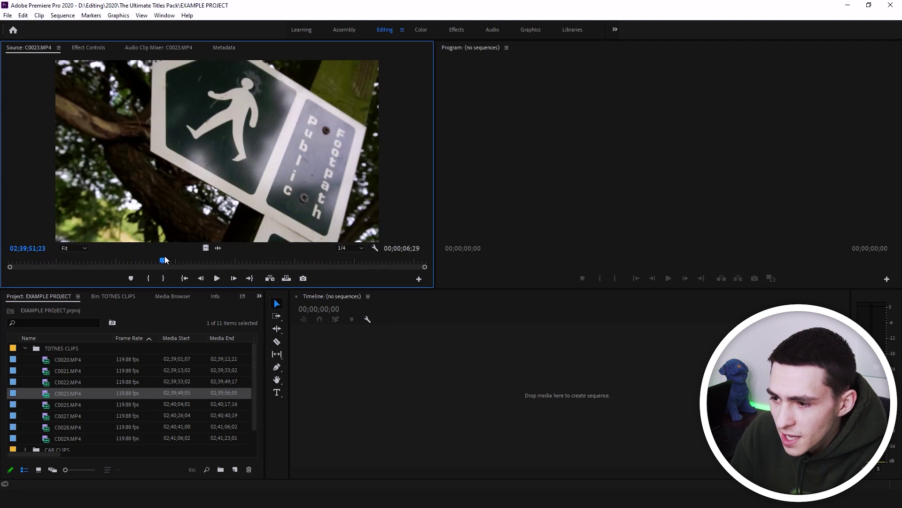
{"action": "double_click", "coordinate": [68, 382]}
{"action": "left_click", "coordinate": [102, 262]}
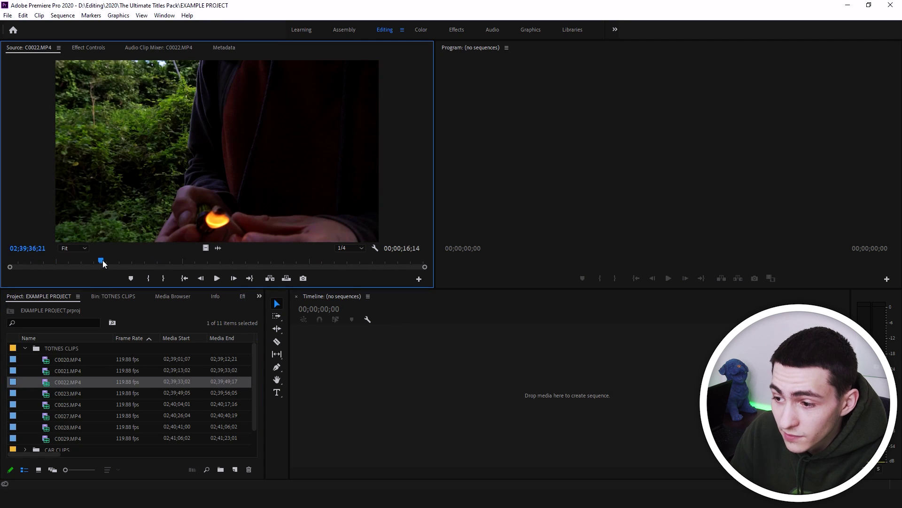
{"action": "left_click_drag", "start_coordinate": [103, 263], "coordinate": [140, 261]}
{"action": "double_click", "coordinate": [67, 415]}
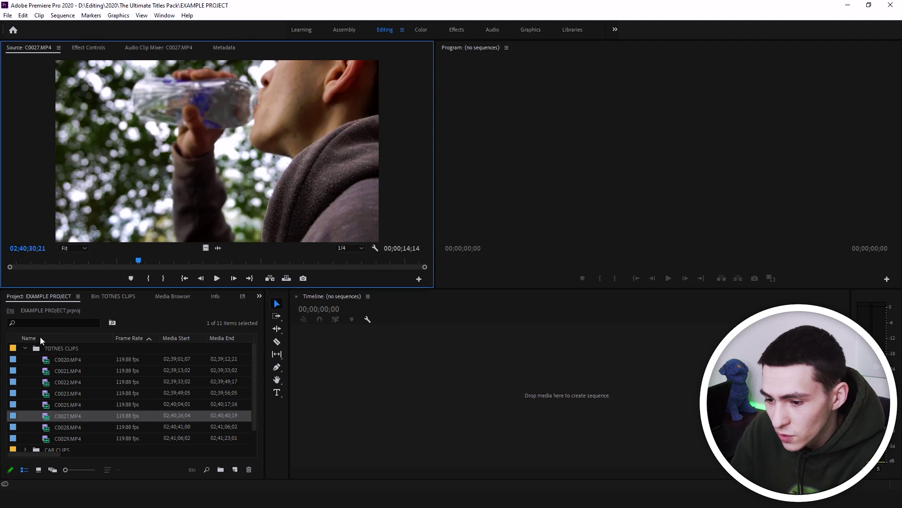
Step: Switch to the CAR CLIPS bin and skim MVI_9647.MOV to about four seconds
{"action": "left_click", "coordinate": [27, 347]}
{"action": "left_click", "coordinate": [24, 349]}
{"action": "left_click", "coordinate": [24, 359]}
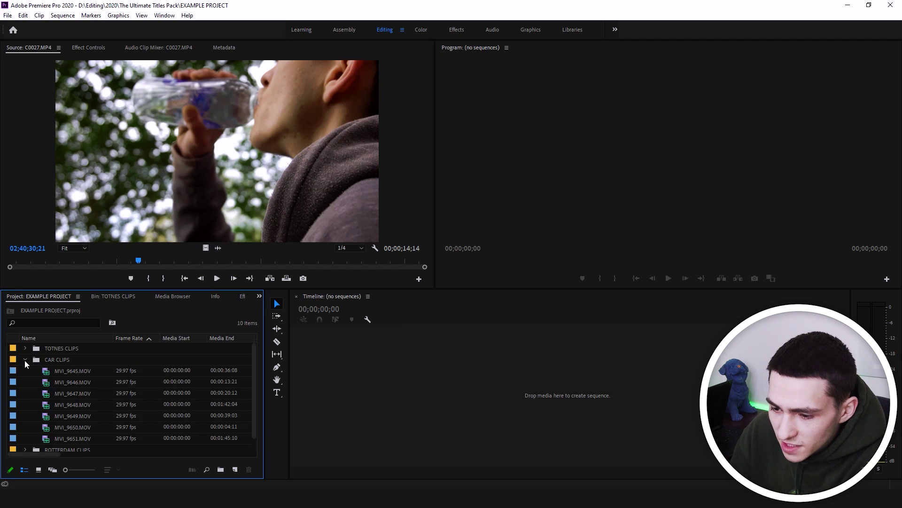
{"action": "double_click", "coordinate": [45, 394]}
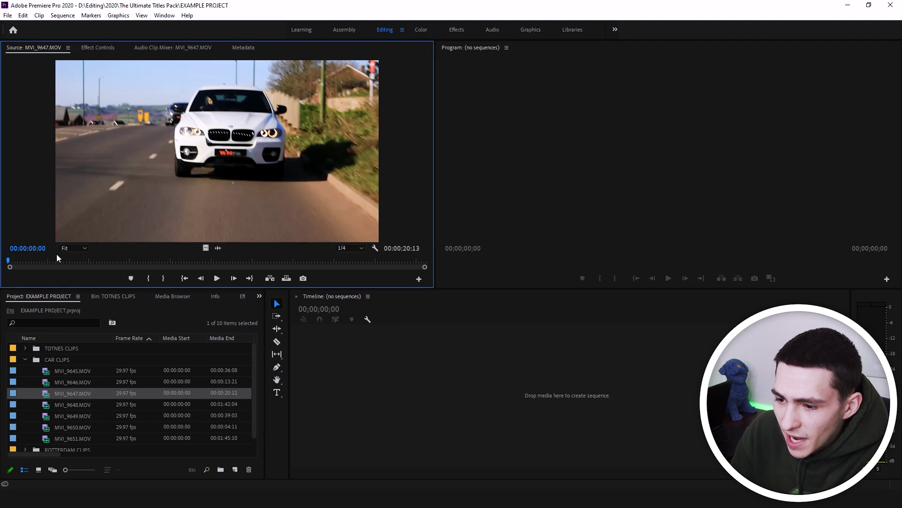
{"action": "left_click_drag", "start_coordinate": [56, 258], "coordinate": [90, 260]}
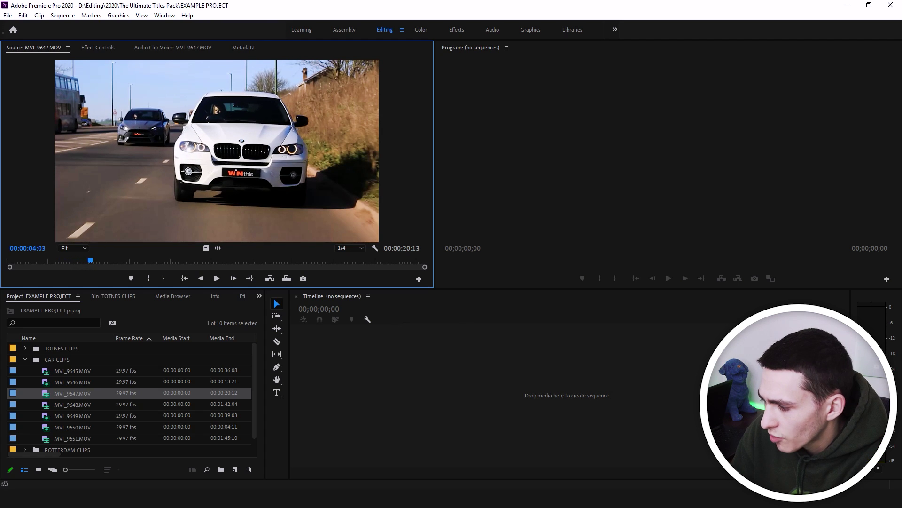
{"action": "key", "text": "shift+3"}
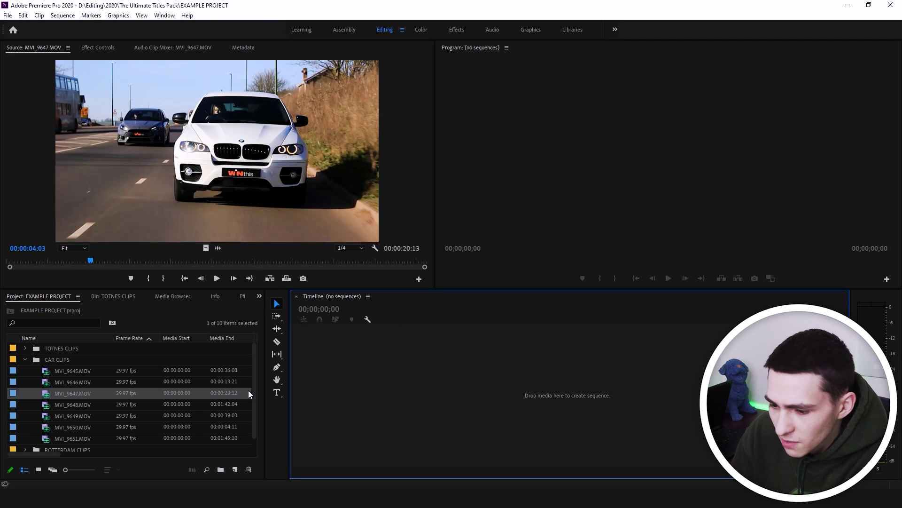
Step: Expand ROTTERDAM CLIPS and skim through C0018.mp4 with the playback volume raised
{"action": "left_click", "coordinate": [25, 359]}
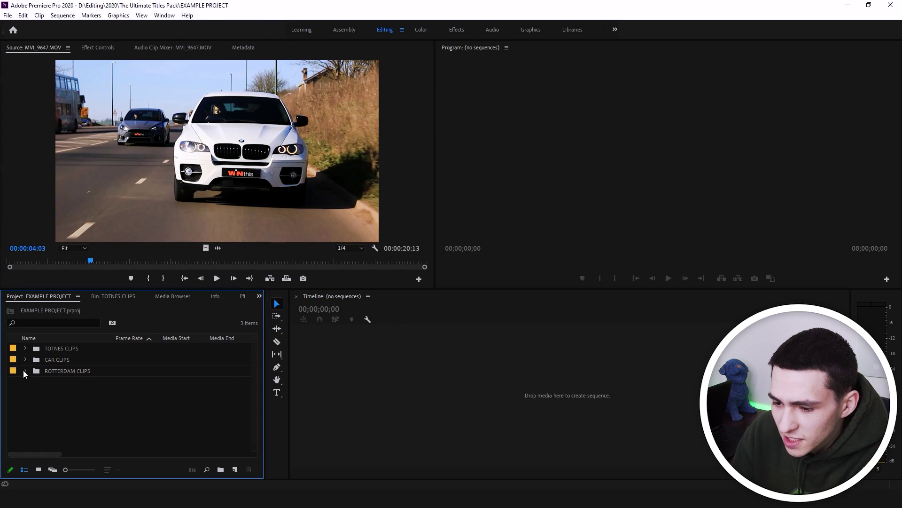
{"action": "left_click", "coordinate": [25, 371]}
{"action": "double_click", "coordinate": [67, 381]}
{"action": "left_click_drag", "start_coordinate": [75, 261], "coordinate": [154, 261]}
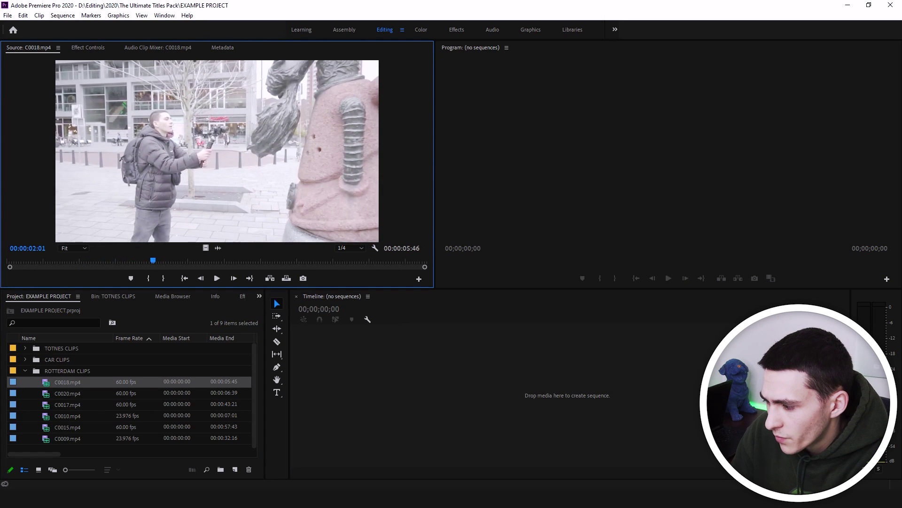
{"action": "key", "text": "XF86AudioRaiseVolume"}
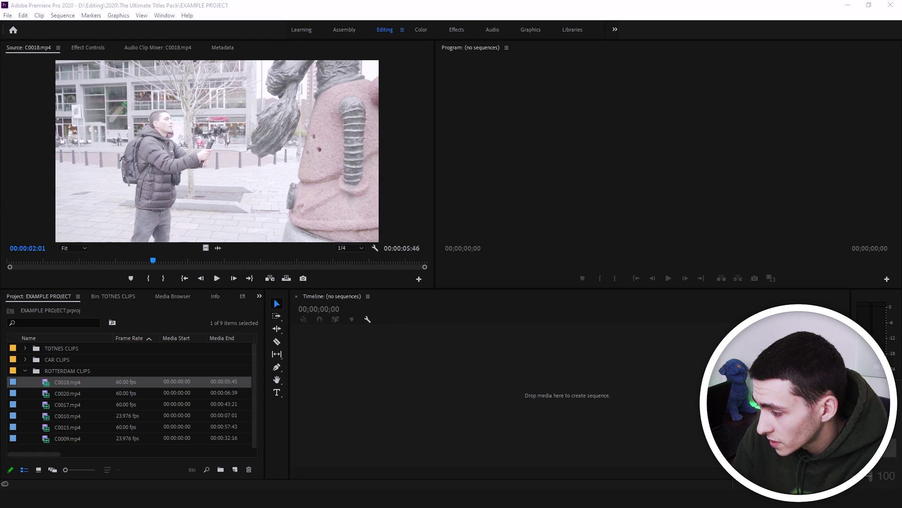
{"action": "key", "text": "XF86AudioRaiseVolume"}
Step: Activate the empty timeline, collapse ROTTERDAM CLIPS and reopen the TOTNES CLIPS bin
{"action": "left_click", "coordinate": [521, 384]}
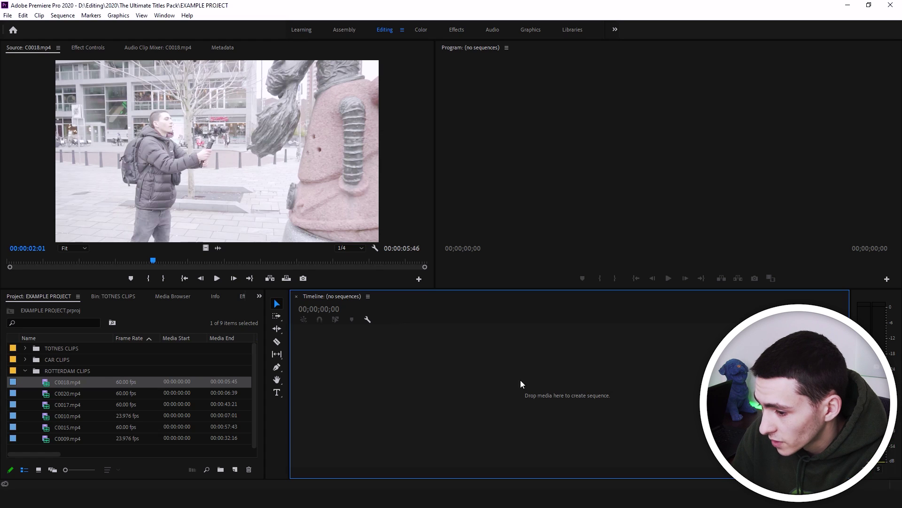
{"action": "left_click", "coordinate": [23, 367]}
{"action": "left_click", "coordinate": [60, 351]}
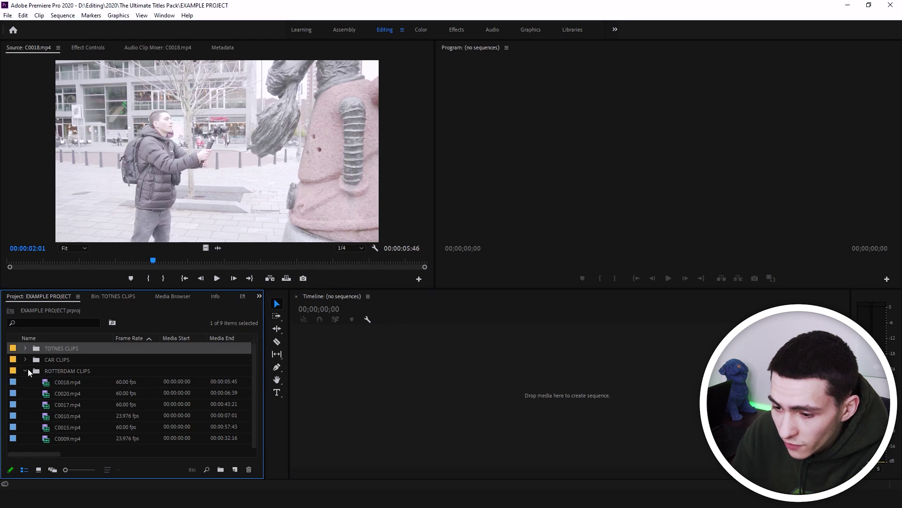
{"action": "left_click", "coordinate": [26, 370]}
Step: Drag all eight Totnes clips, C0020 onward, onto the timeline to create a C0020 sequence
{"action": "left_click", "coordinate": [25, 349]}
{"action": "left_click", "coordinate": [52, 360]}
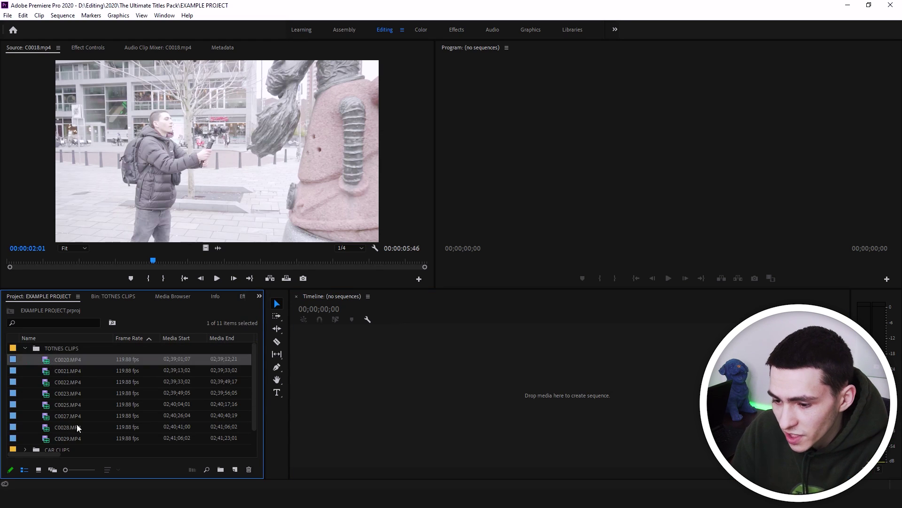
{"action": "left_click", "coordinate": [50, 438], "text": "shift"}
{"action": "left_click_drag", "start_coordinate": [78, 386], "coordinate": [240, 477]}
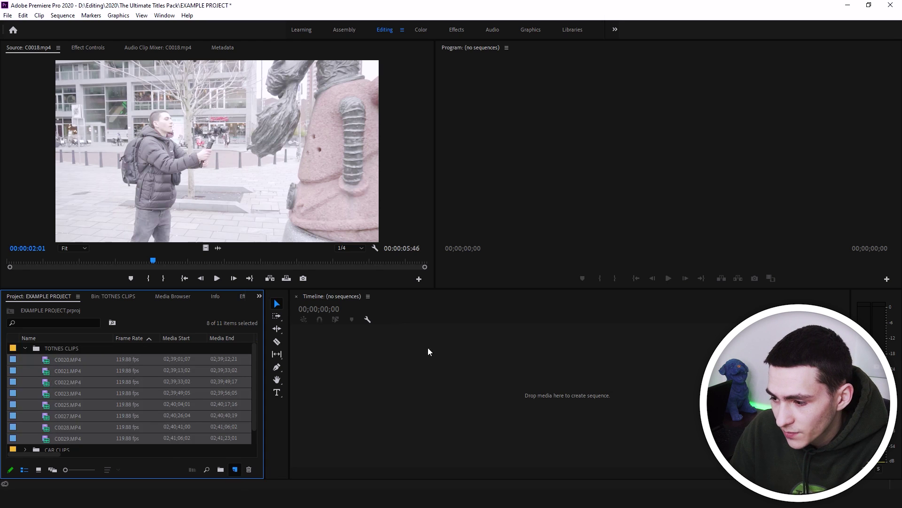
{"action": "left_click_drag", "start_coordinate": [428, 351], "coordinate": [437, 353]}
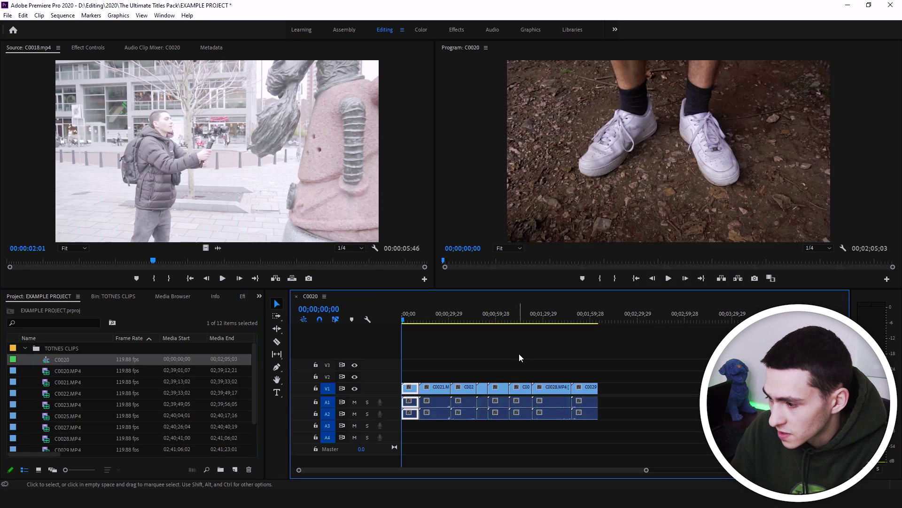
Step: Remove C0028 and C0021 from the sequence, closing the gaps so later clips slide left
{"action": "left_click", "coordinate": [581, 320]}
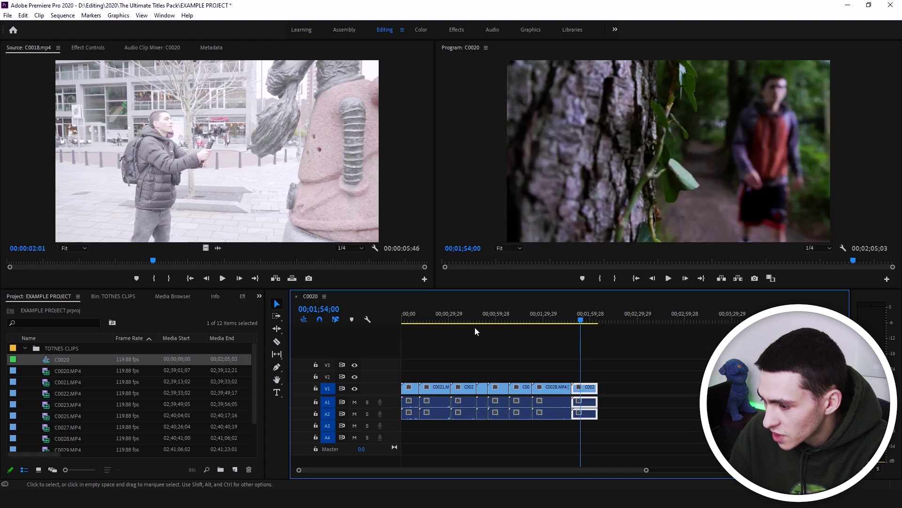
{"action": "left_click", "coordinate": [560, 396]}
{"action": "key", "text": "Delete"}
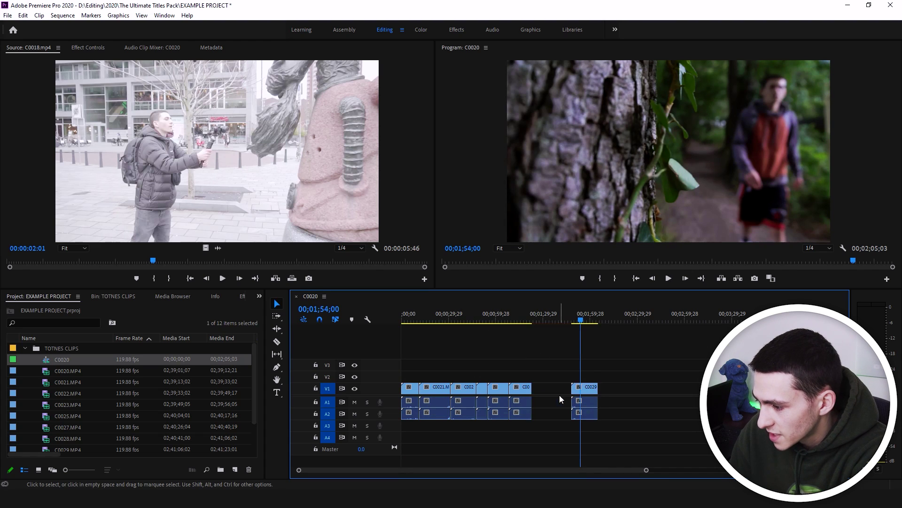
{"action": "left_click", "coordinate": [546, 390]}
{"action": "key", "text": "Delete"}
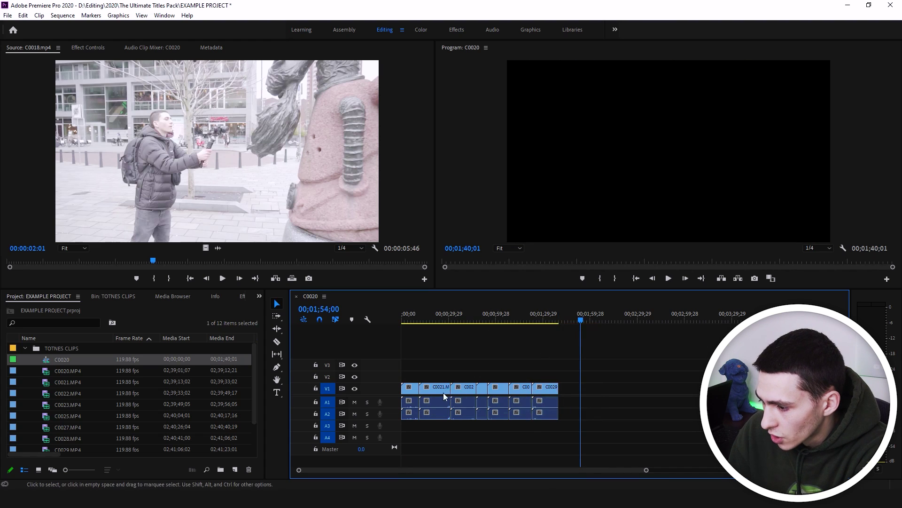
{"action": "key", "text": "Delete"}
{"action": "left_click", "coordinate": [434, 390]}
{"action": "key", "text": "Delete"}
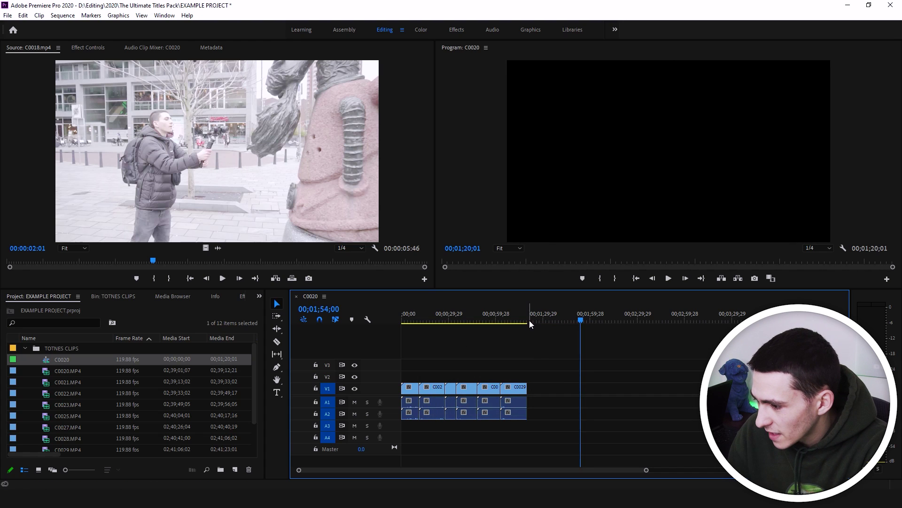
Step: Return to the start of the C0020 sequence and clear the clip selection
{"action": "left_click", "coordinate": [528, 320]}
{"action": "key", "text": "Home"}
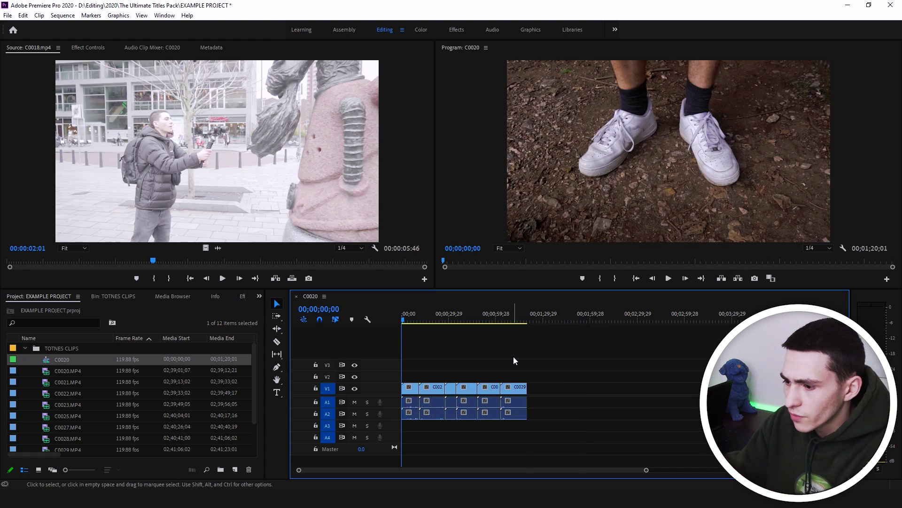
{"action": "left_click", "coordinate": [483, 389]}
{"action": "left_click", "coordinate": [442, 360]}
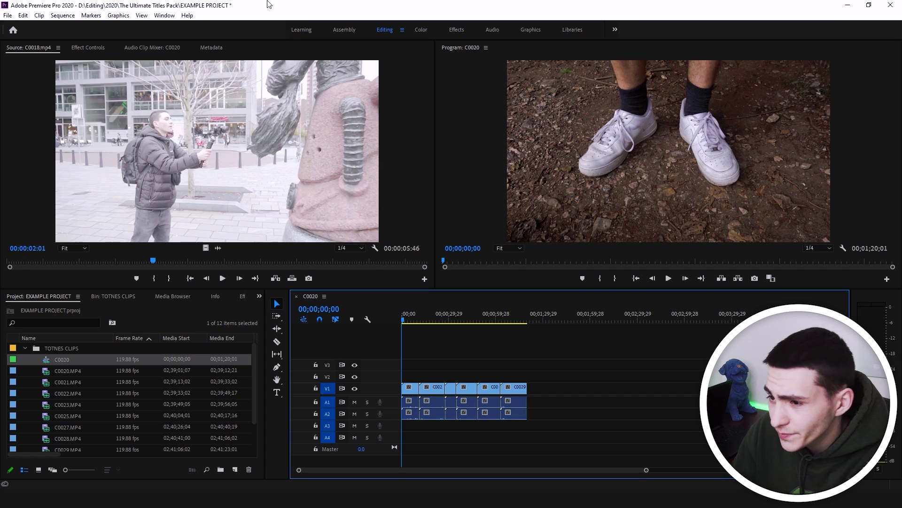
Step: Launch Shakefree from Window > Extensions, position its panel, and continue past the trial notice
{"action": "left_click", "coordinate": [166, 16]}
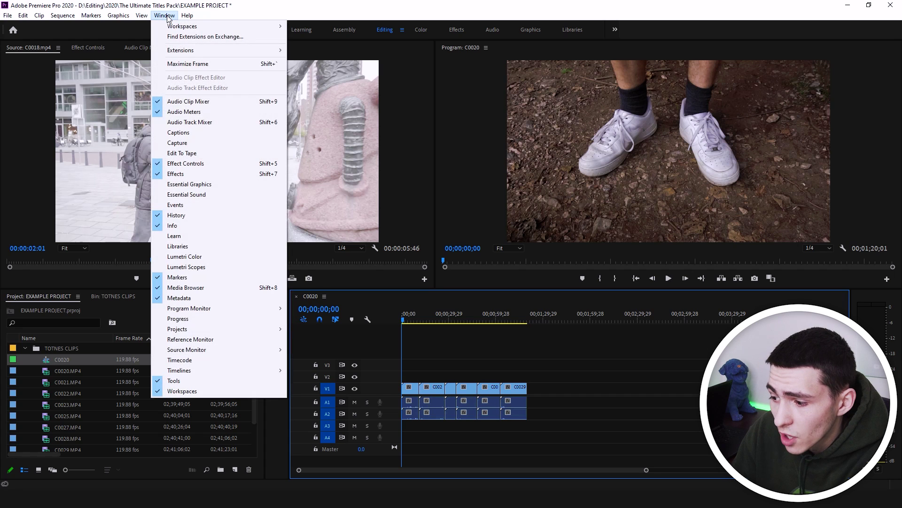
{"action": "mouse_move", "coordinate": [202, 50]}
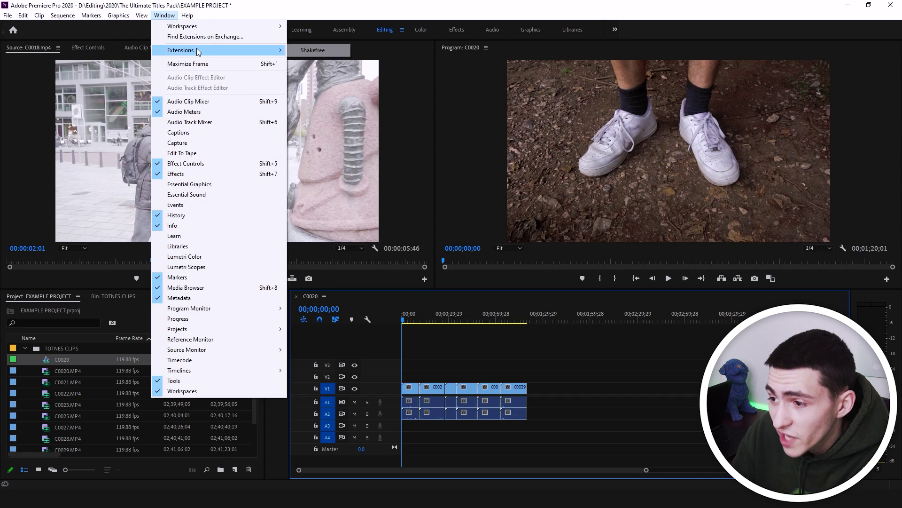
{"action": "left_click", "coordinate": [317, 49]}
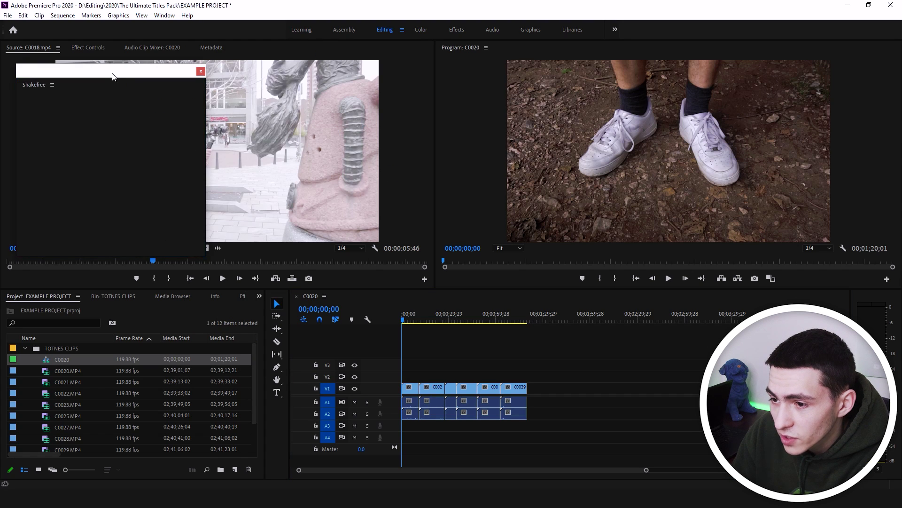
{"action": "left_click_drag", "start_coordinate": [113, 76], "coordinate": [188, 74]}
{"action": "left_click", "coordinate": [120, 85]}
{"action": "left_click", "coordinate": [143, 73]}
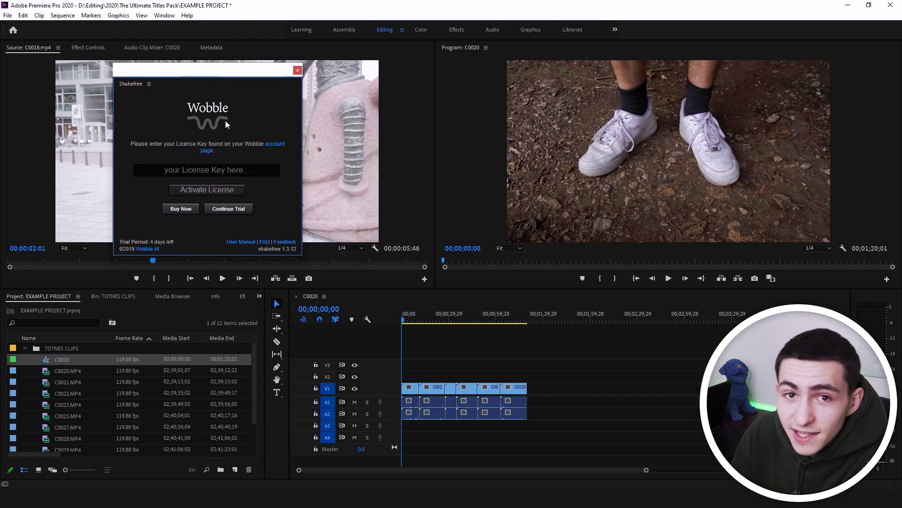
{"action": "left_click", "coordinate": [230, 208]}
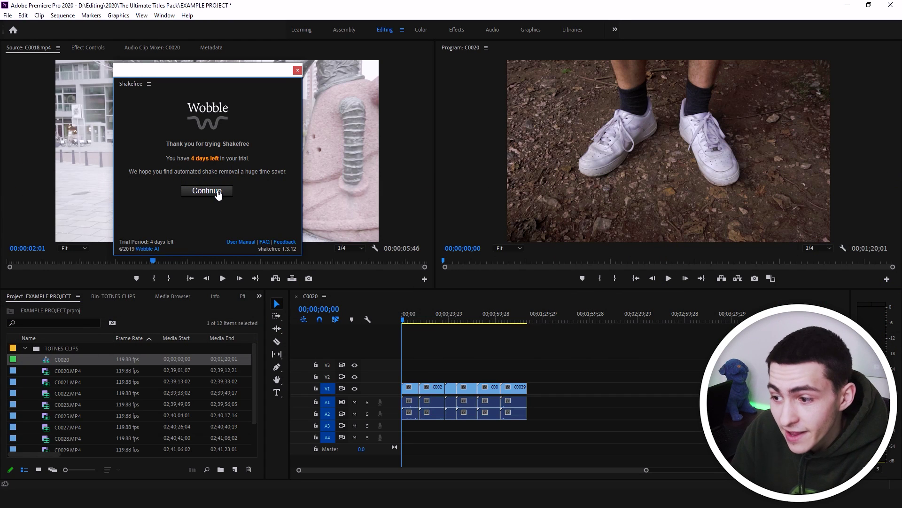
{"action": "left_click", "coordinate": [218, 192]}
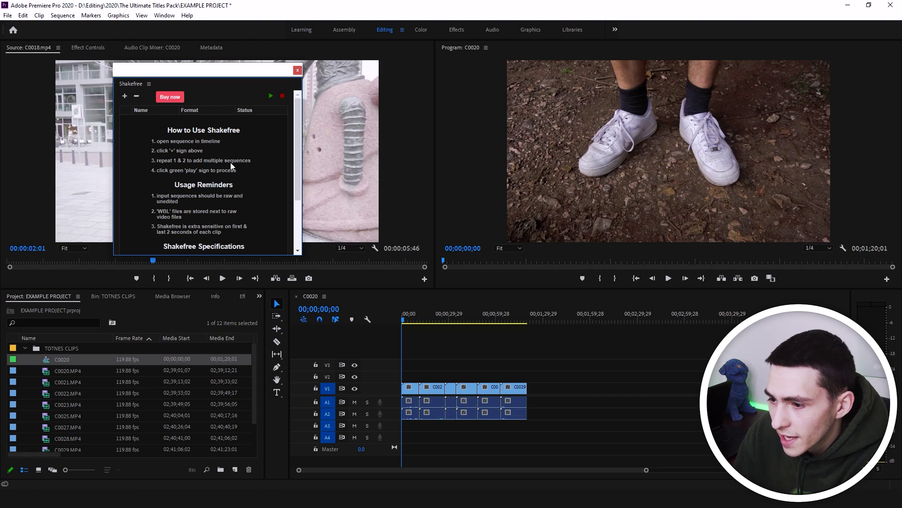
Step: Activate the C0020 timeline and add it to Shakefree's queue, selecting its Ready entry
{"action": "left_click", "coordinate": [565, 374]}
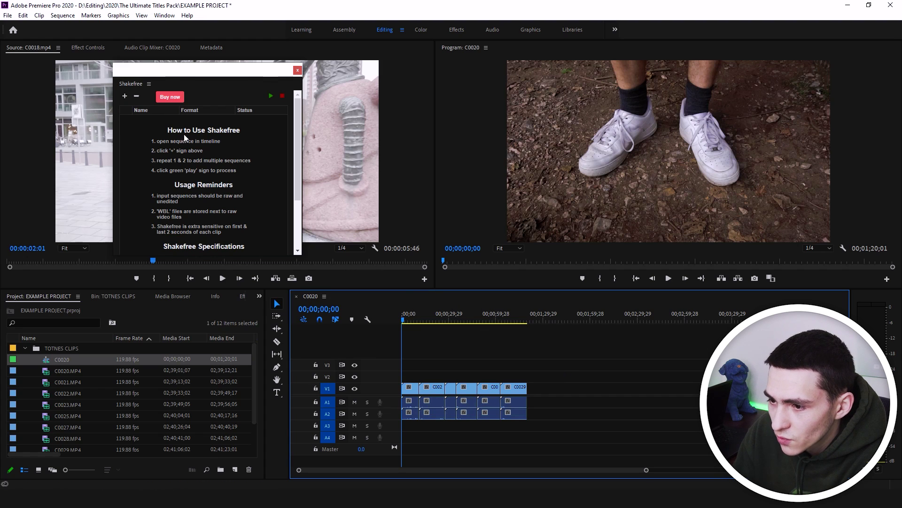
{"action": "left_click", "coordinate": [125, 96]}
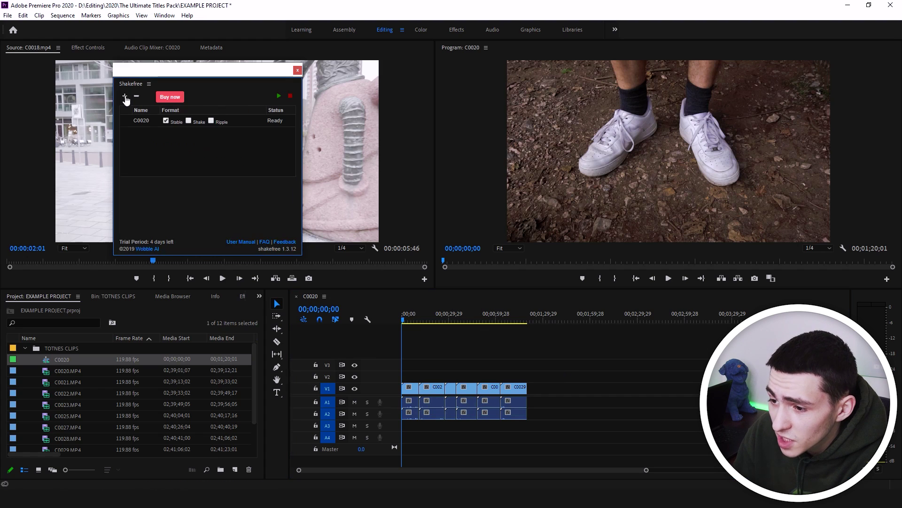
{"action": "left_click", "coordinate": [151, 120]}
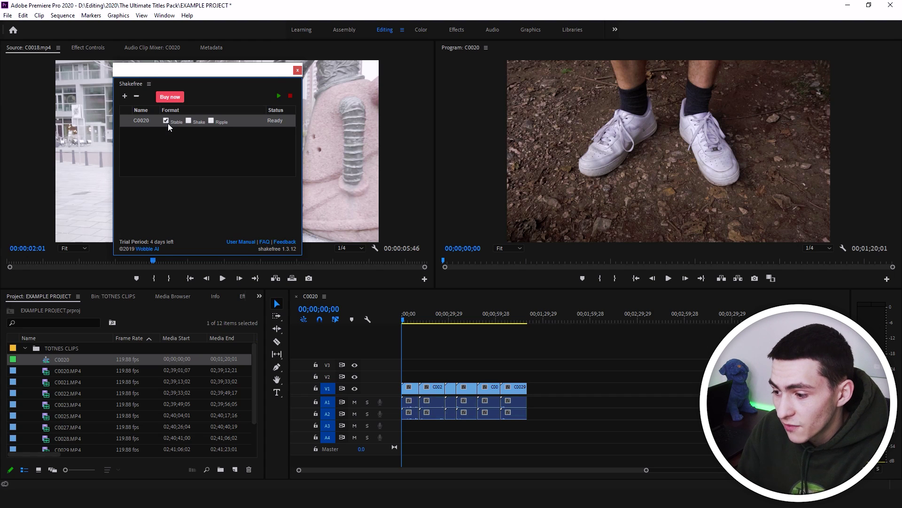
Step: Fix the short clip at the sequence start, then tick Stable, Shake and Ripple for C0020
{"action": "left_click", "coordinate": [450, 376]}
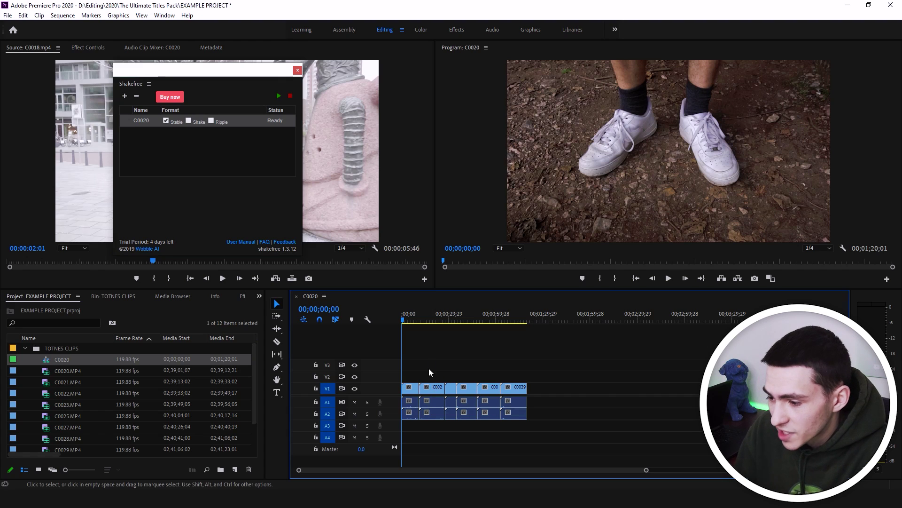
{"action": "left_click", "coordinate": [415, 388]}
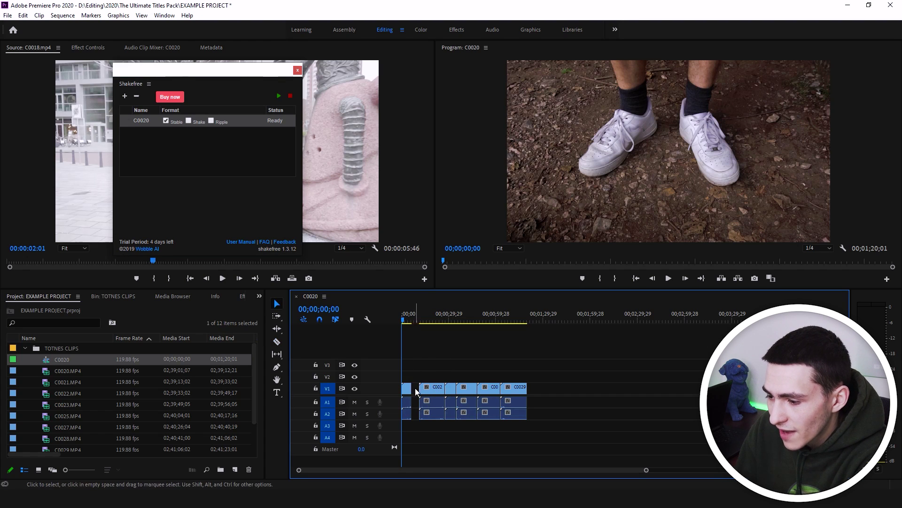
{"action": "key", "text": "Delete"}
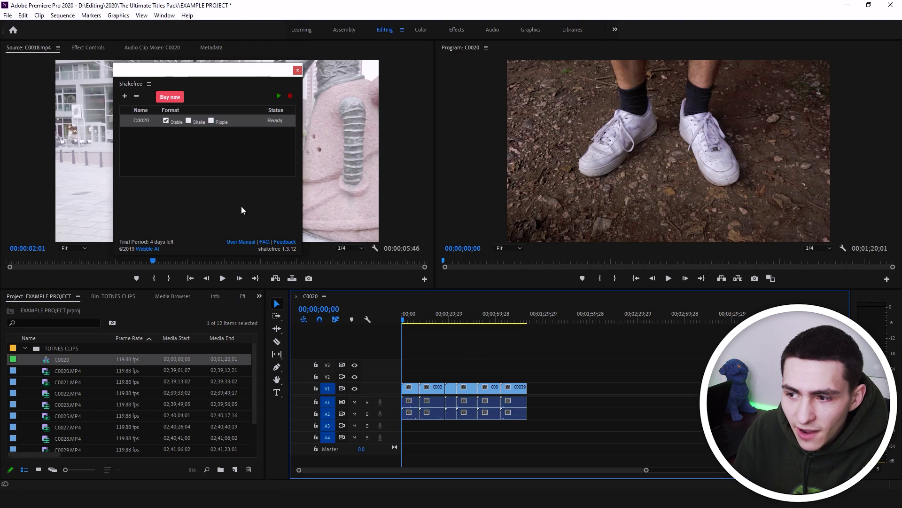
{"action": "left_click", "coordinate": [177, 123]}
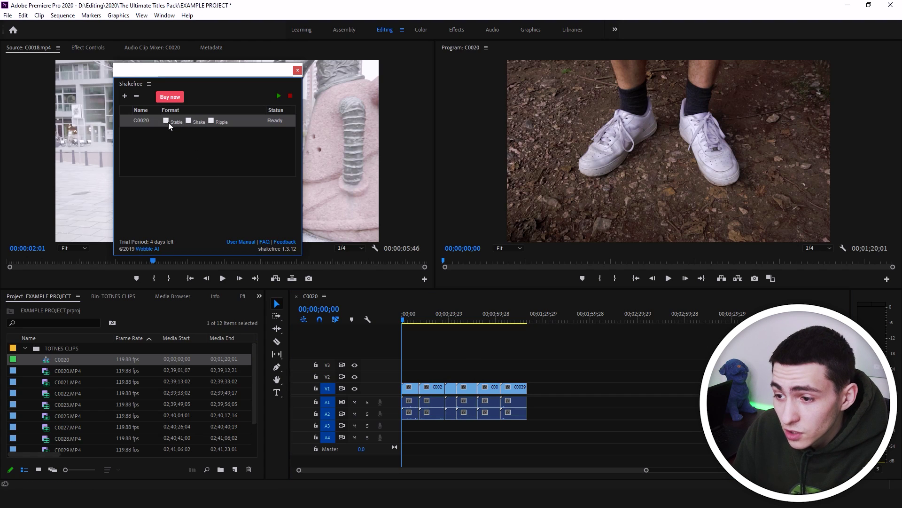
{"action": "left_click", "coordinate": [167, 122]}
{"action": "left_click", "coordinate": [188, 122]}
{"action": "left_click", "coordinate": [211, 121]}
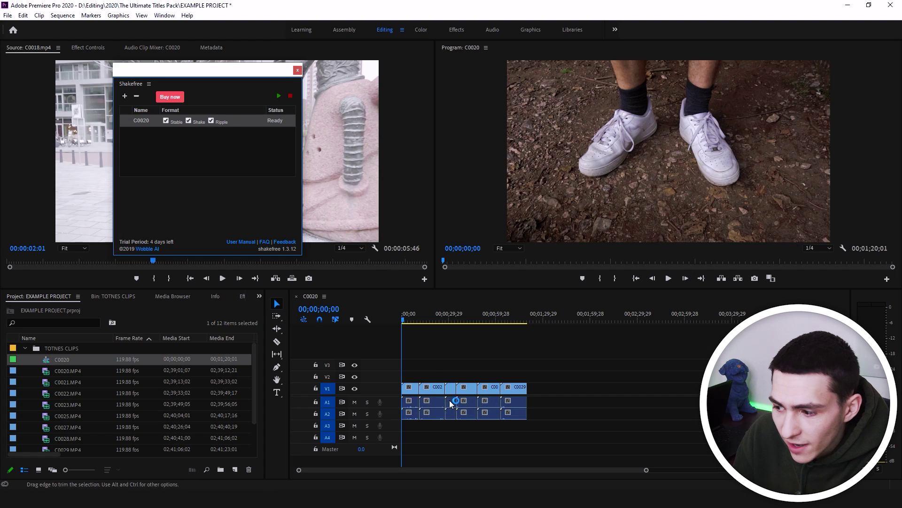
Step: Undo an accidental trim on the first clip and start Shakefree processing C0020
{"action": "left_click_drag", "start_coordinate": [419, 400], "coordinate": [414, 401]}
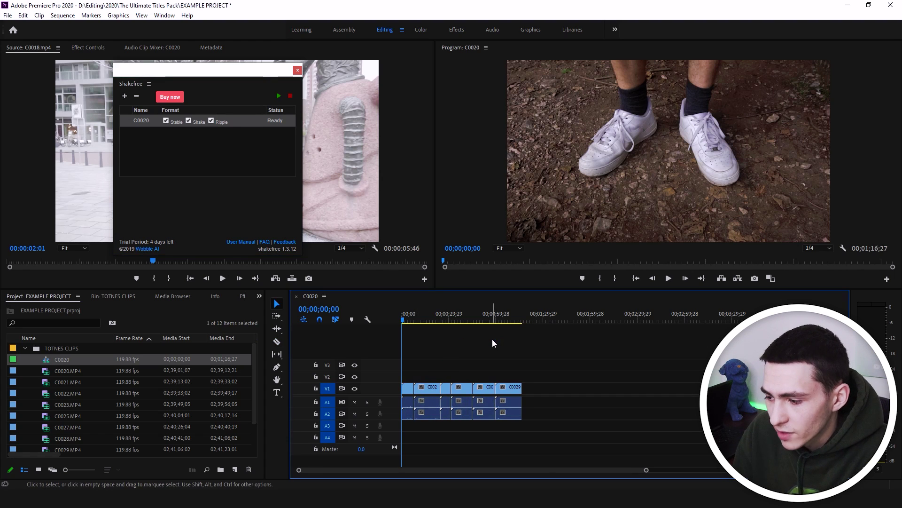
{"action": "key", "text": "ctrl+z"}
{"action": "left_click", "coordinate": [193, 164]}
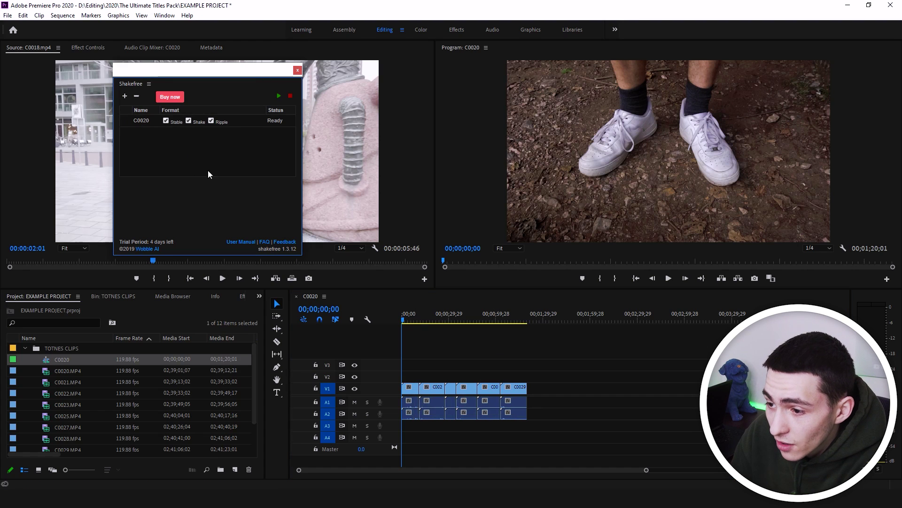
{"action": "left_click", "coordinate": [279, 96]}
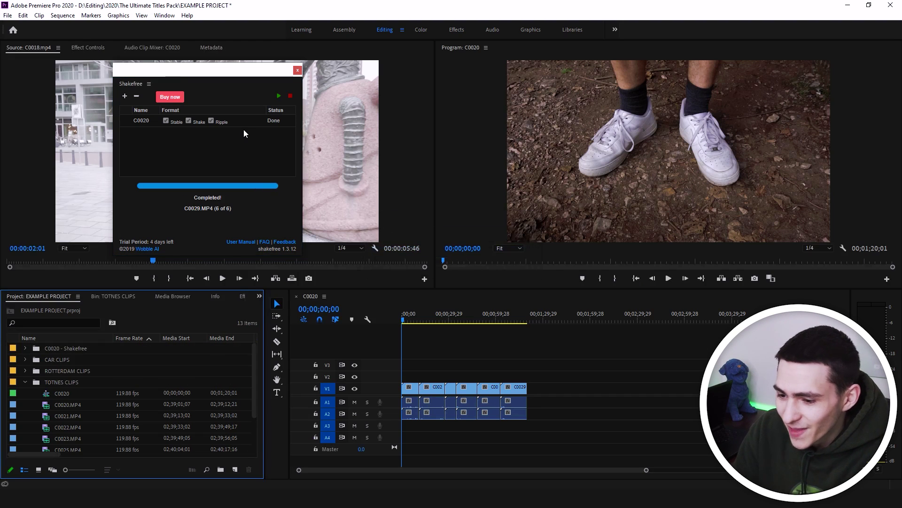
Step: Wait for Shakefree to mark the C0020 job Done, refocusing its panel
{"action": "left_click", "coordinate": [235, 145]}
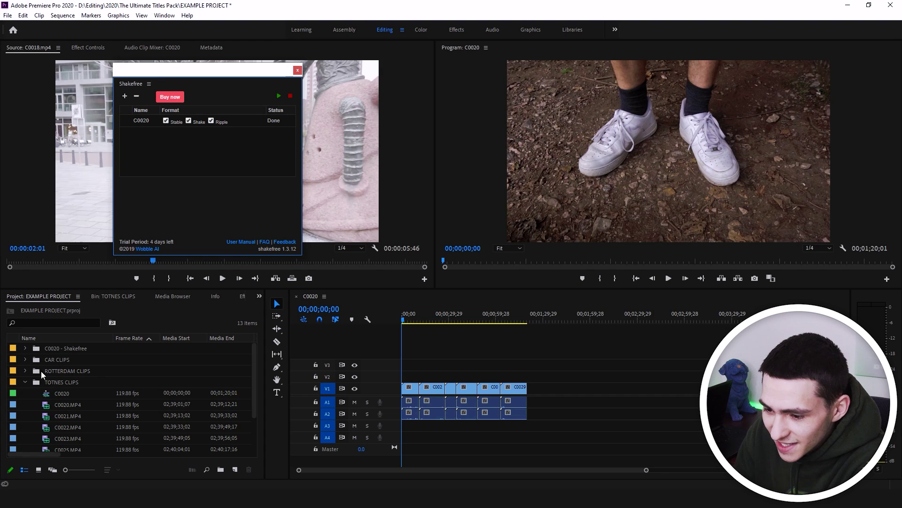
Step: Expand the C0020 - Shakefree bin and play the C0020 StableOnly-RIPPLED sequence
{"action": "left_click", "coordinate": [25, 382]}
{"action": "left_click", "coordinate": [61, 348]}
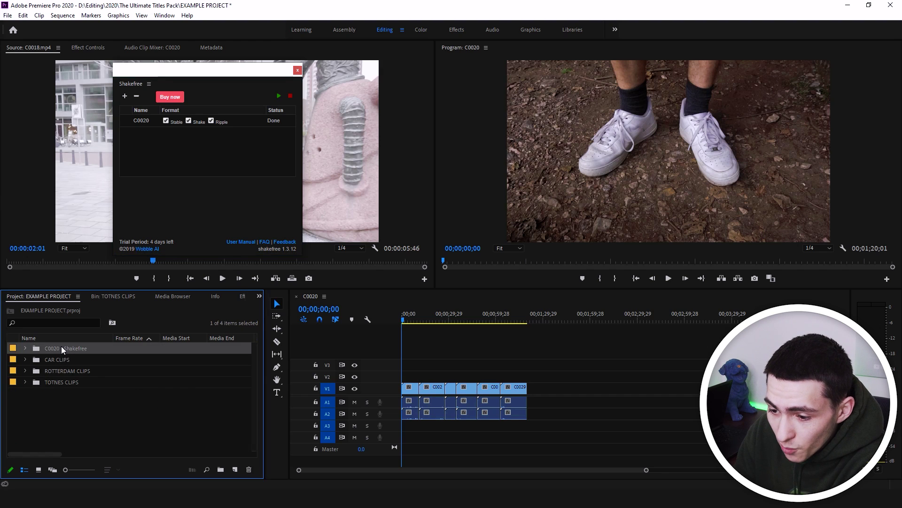
{"action": "left_click", "coordinate": [26, 349]}
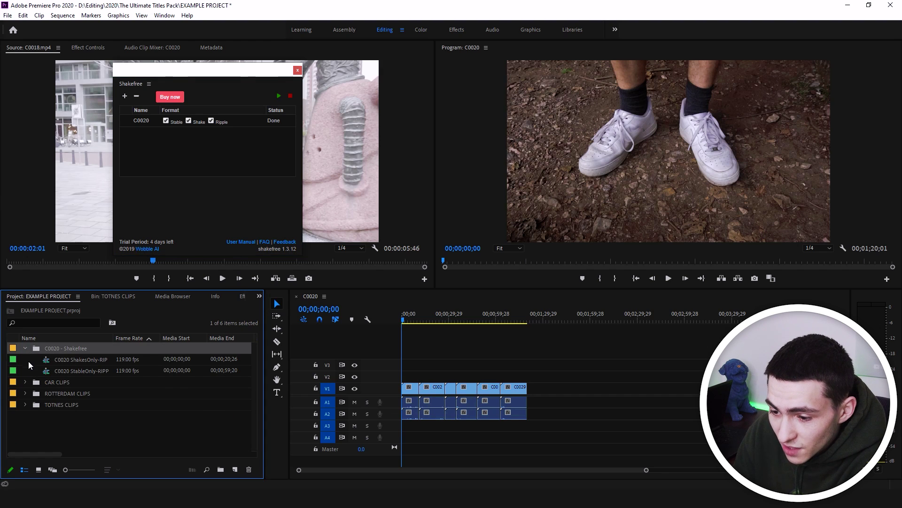
{"action": "double_click", "coordinate": [31, 369]}
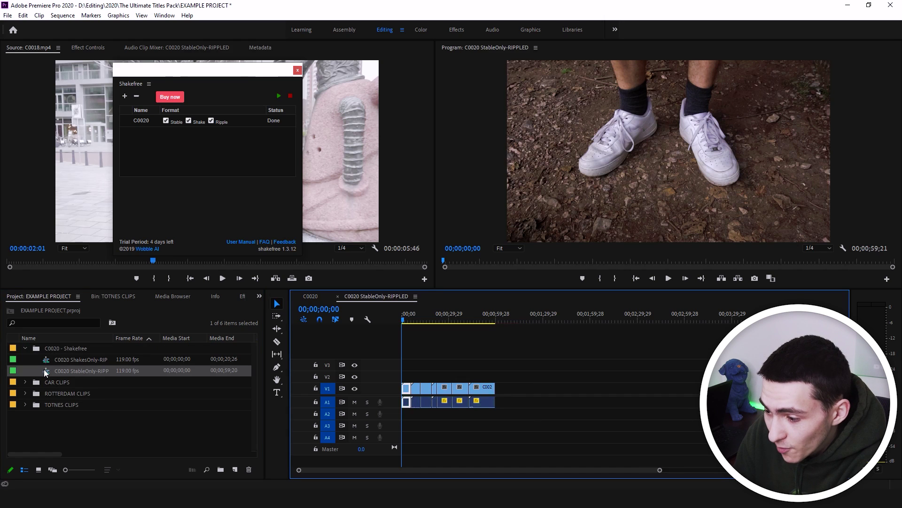
{"action": "key", "text": "space"}
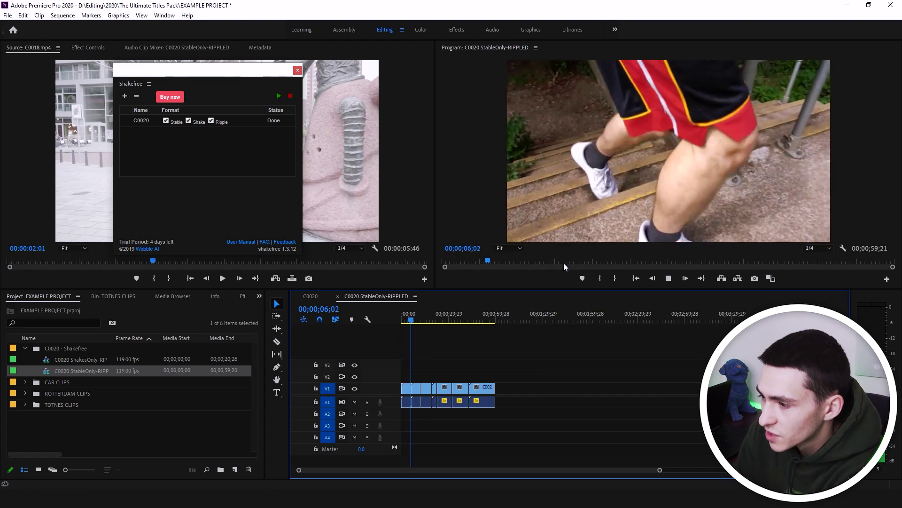
Step: Review the stable-only playback from about 15 and 23 seconds, then stop it
{"action": "left_click", "coordinate": [428, 320]}
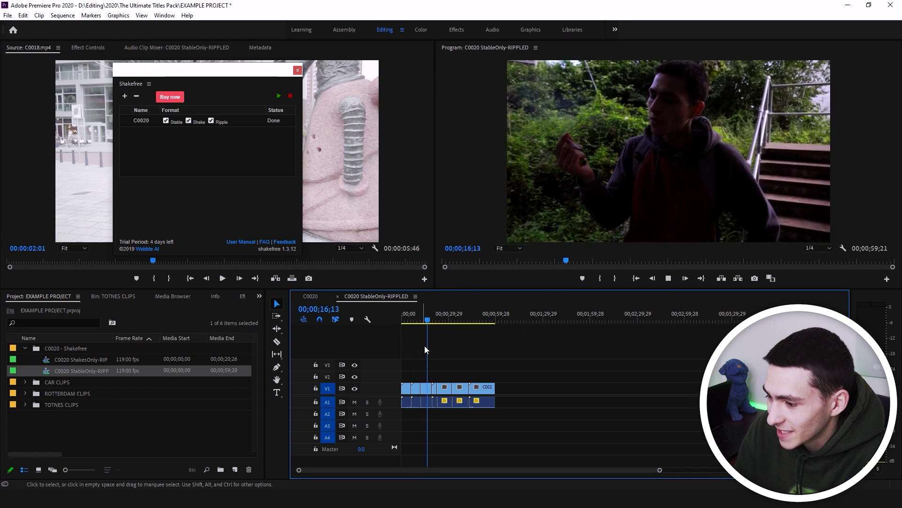
{"action": "left_click", "coordinate": [438, 314]}
{"action": "key", "text": "space"}
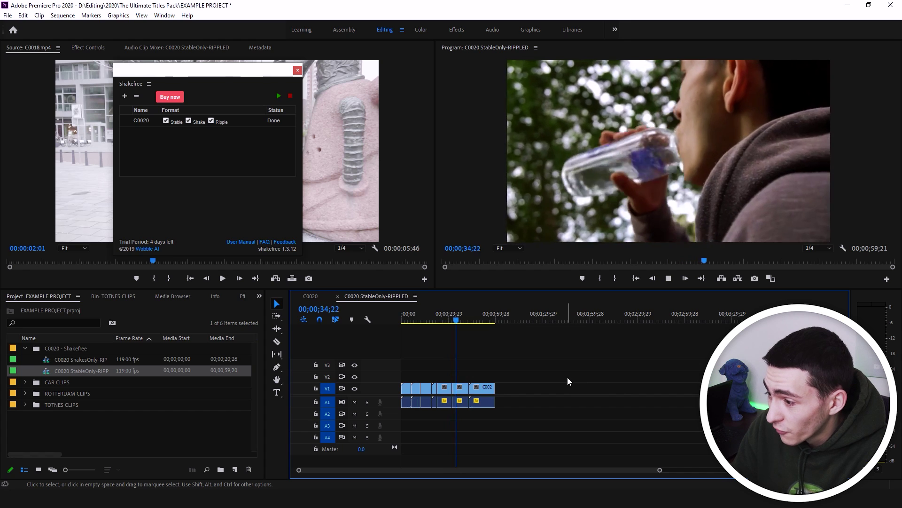
{"action": "key", "text": "space"}
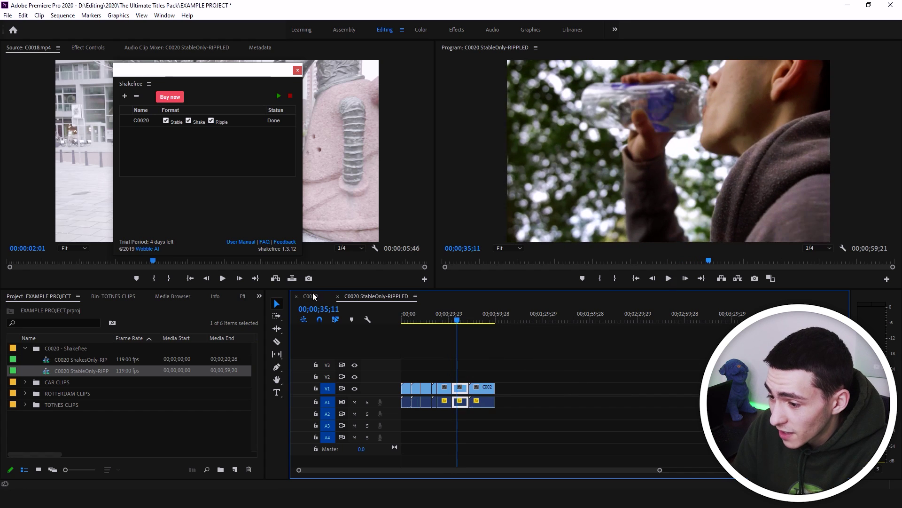
{"action": "left_click", "coordinate": [45, 363]}
Step: Play C0020 ShakesOnly-RIPPLED zoomed in, then collapse its Shakefree bin and expand CAR CLIPS
{"action": "double_click", "coordinate": [46, 362]}
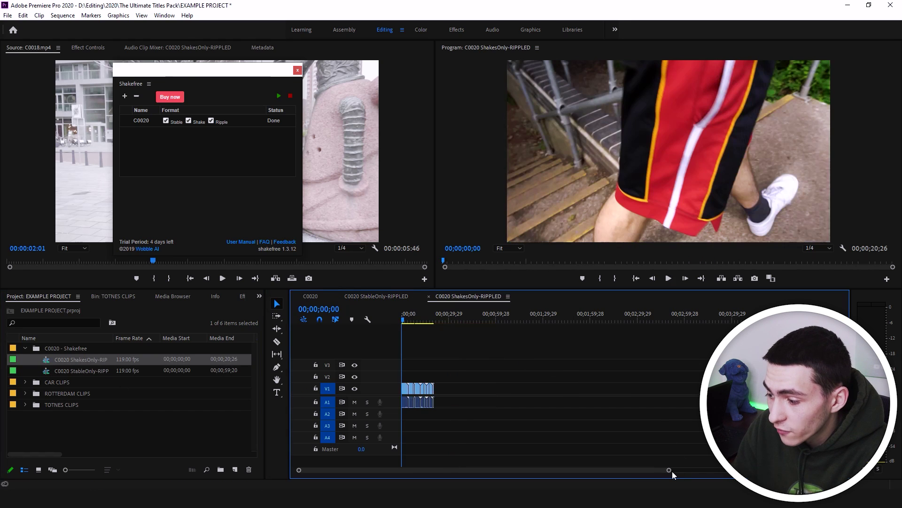
{"action": "left_click_drag", "start_coordinate": [671, 470], "coordinate": [594, 464]}
{"action": "key", "text": "space"}
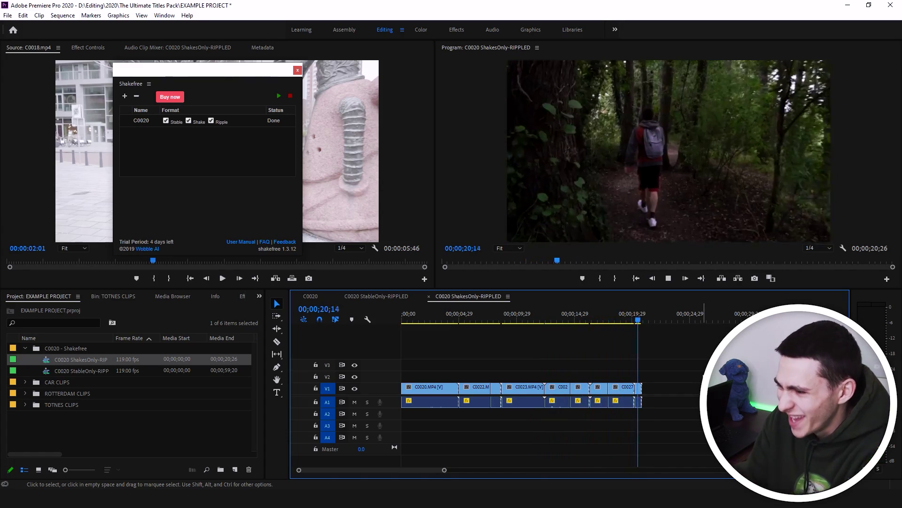
{"action": "left_click", "coordinate": [613, 317]}
{"action": "key", "text": "space"}
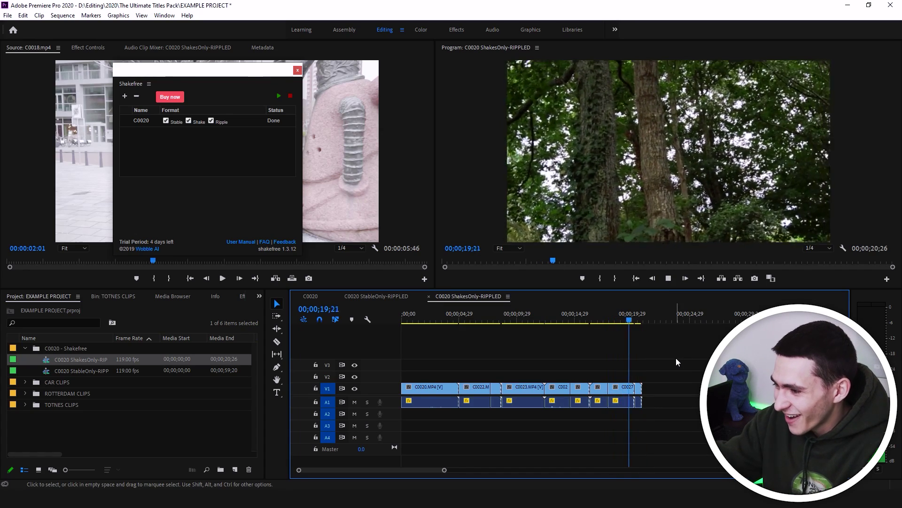
{"action": "key", "text": "Home"}
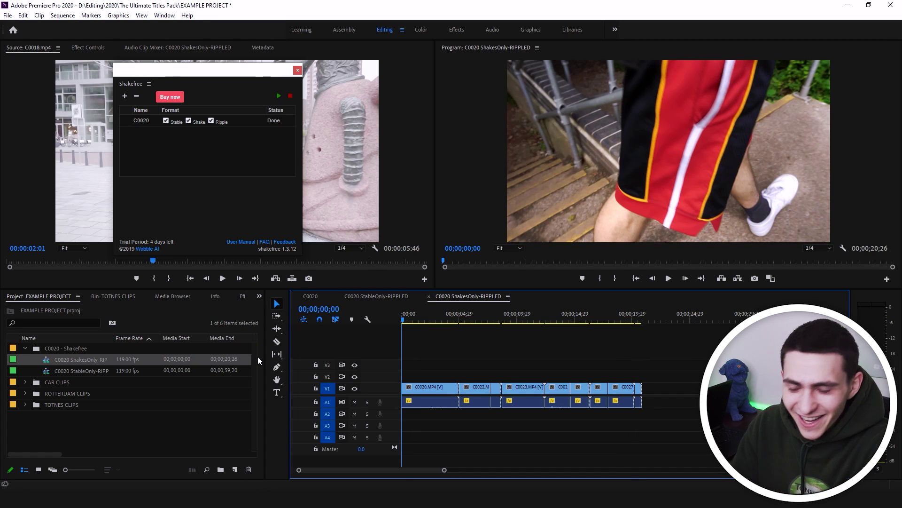
{"action": "left_click", "coordinate": [25, 348]}
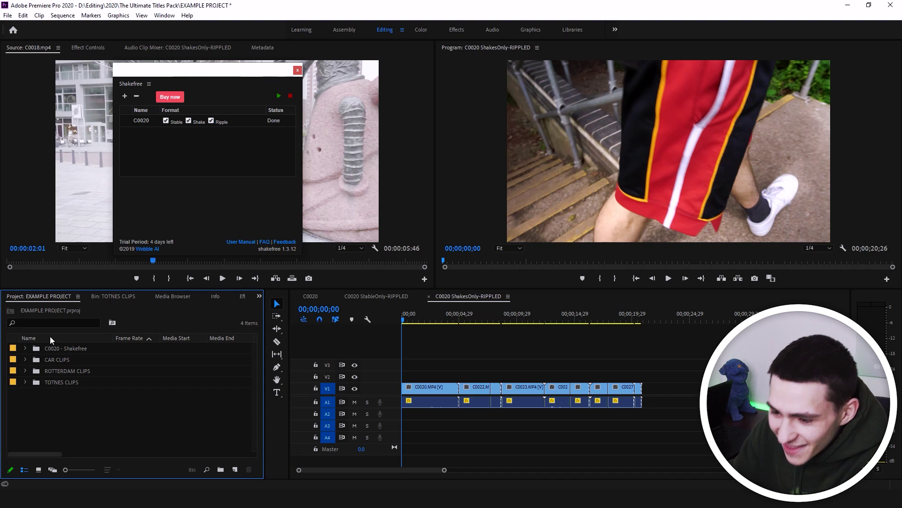
{"action": "left_click", "coordinate": [25, 360]}
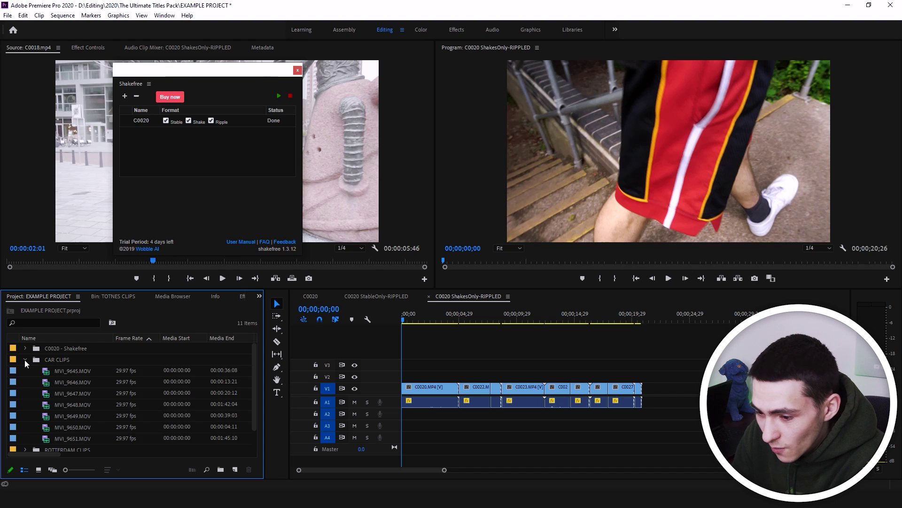
Step: Make a new MVI_9645 sequence from the seven car clips MVI_9645–MVI_9651
{"action": "left_click", "coordinate": [49, 371]}
{"action": "left_click", "coordinate": [47, 439], "text": "shift"}
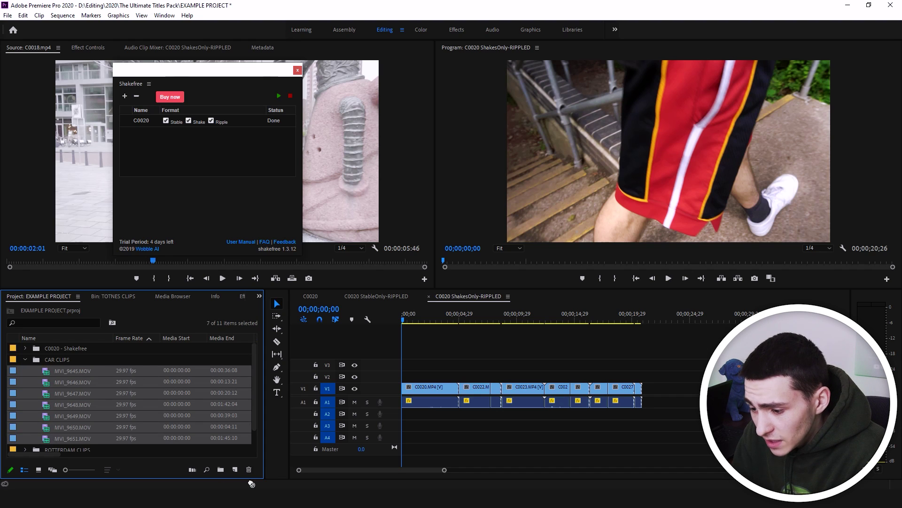
{"action": "left_click_drag", "start_coordinate": [252, 483], "coordinate": [235, 469]}
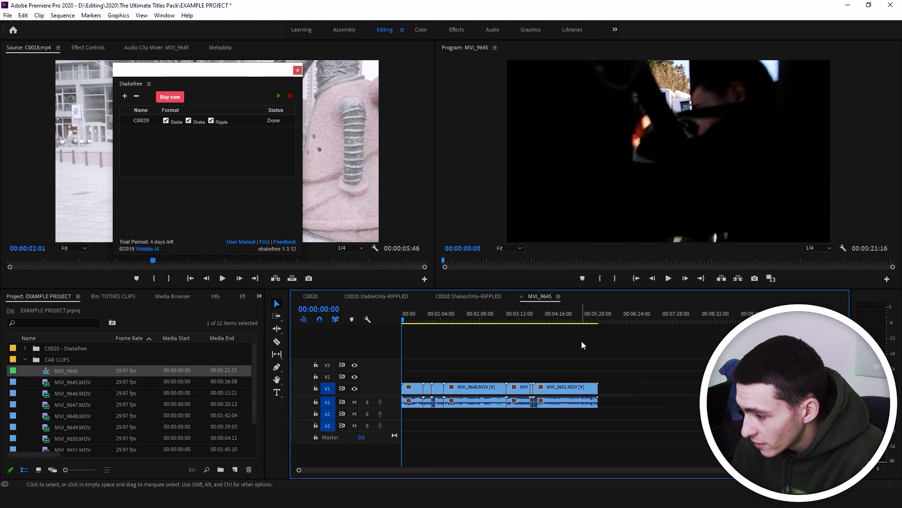
Step: Delete MVI_9651 and MVI_9648 and close the gap, leaving a 00;01;53;29 sequence
{"action": "left_click", "coordinate": [480, 388]}
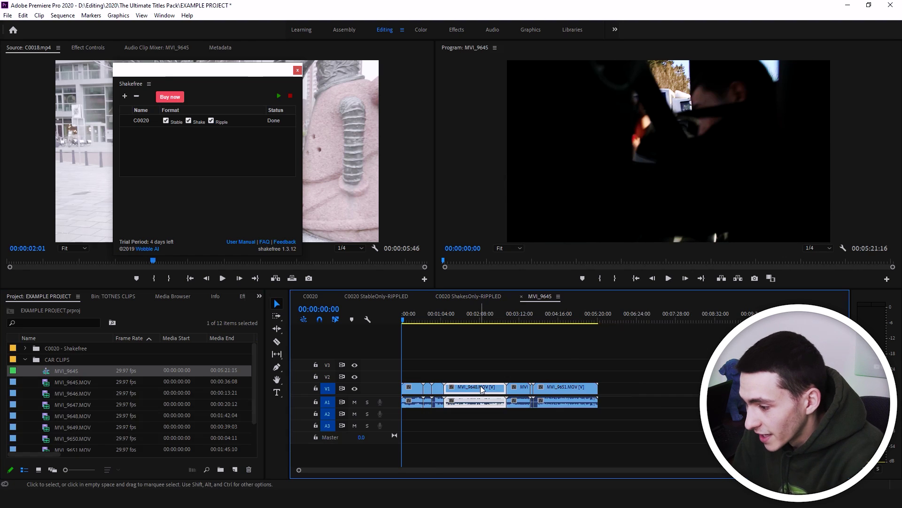
{"action": "left_click", "coordinate": [559, 388]}
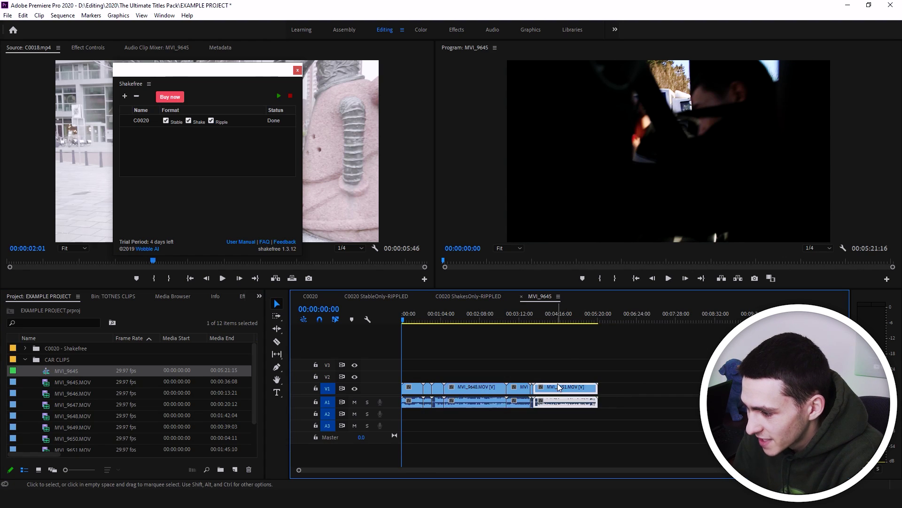
{"action": "key", "text": "Delete"}
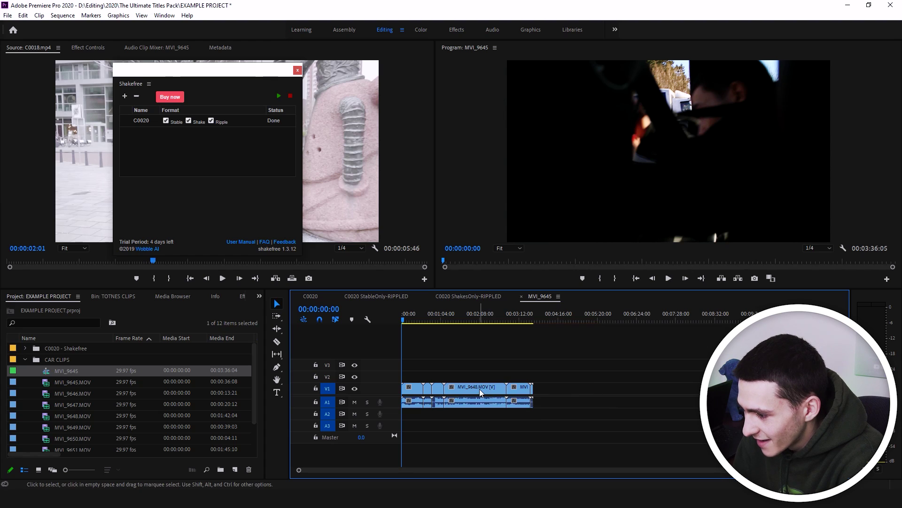
{"action": "left_click", "coordinate": [480, 389]}
{"action": "key", "text": "Delete"}
{"action": "left_click", "coordinate": [479, 388]}
{"action": "key", "text": "Delete"}
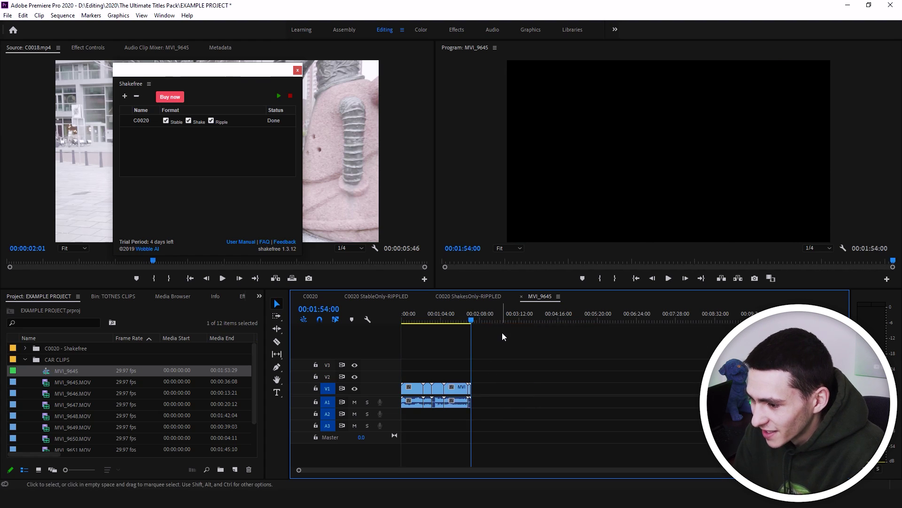
{"action": "left_click", "coordinate": [411, 388]}
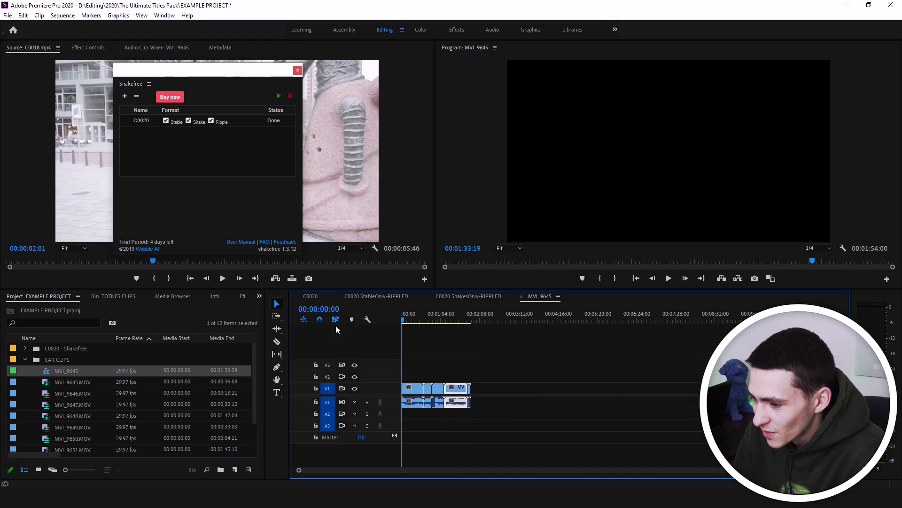
{"action": "left_click", "coordinate": [186, 155]}
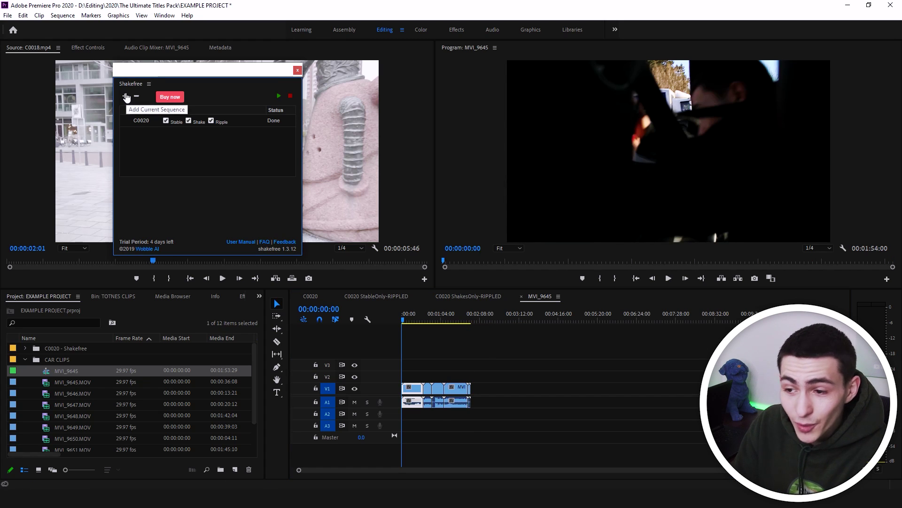
Step: Add MVI_9645 to Shakefree with ripple output enabled and start processing
{"action": "left_click", "coordinate": [125, 96]}
{"action": "left_click", "coordinate": [153, 134]}
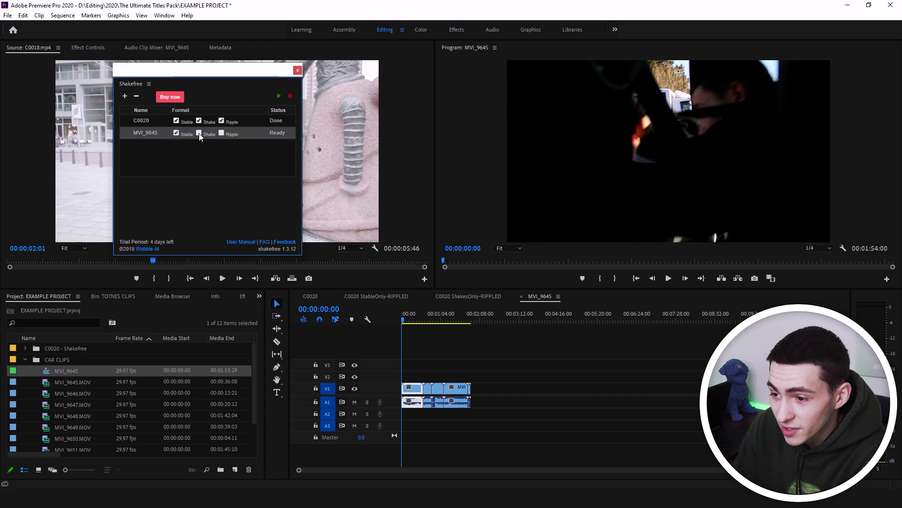
{"action": "left_click", "coordinate": [221, 134]}
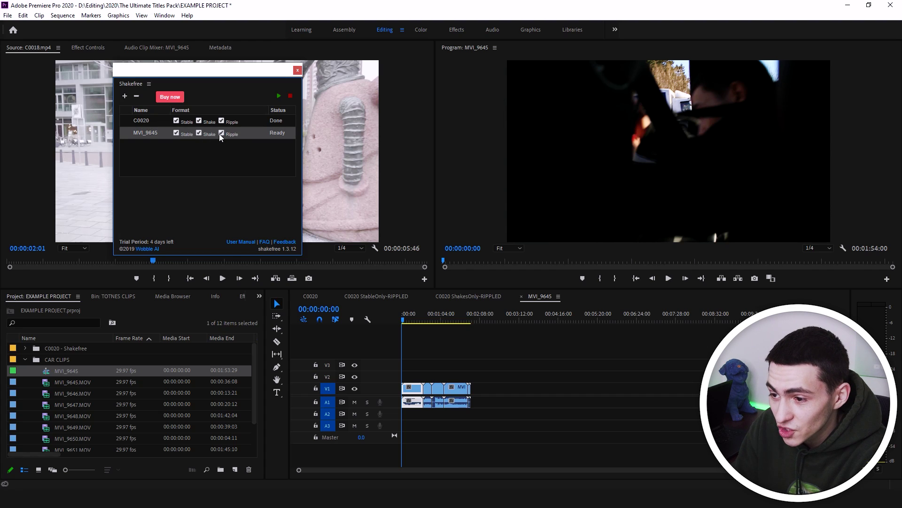
{"action": "left_click", "coordinate": [278, 96]}
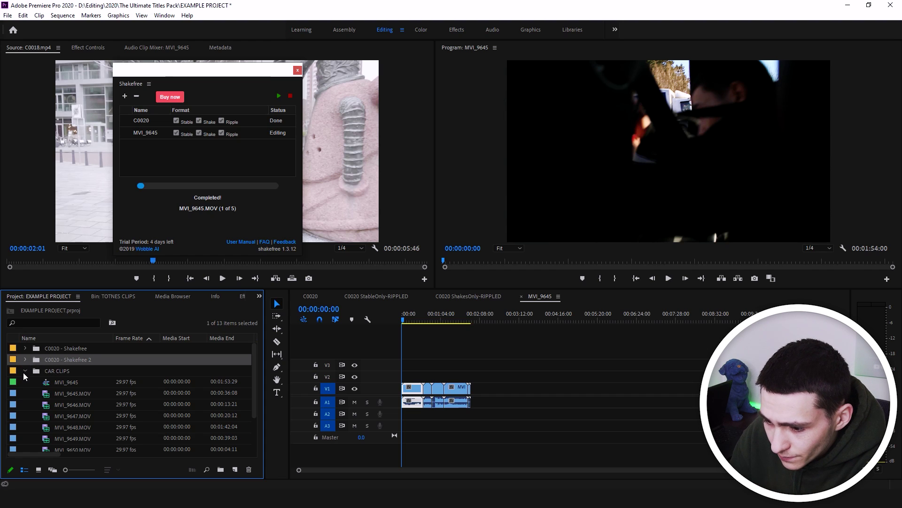
Step: Once processing finishes, expand the new MVI_9645 - Shakefree bin to see its sequences
{"action": "left_click", "coordinate": [252, 175]}
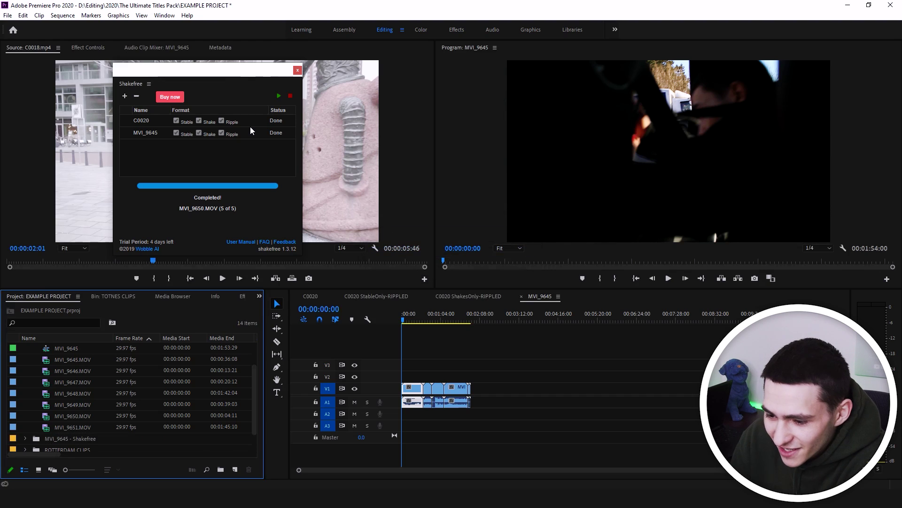
{"action": "scroll", "coordinate": [94, 416], "scroll_direction": "down", "scroll_amount": 2}
{"action": "left_click", "coordinate": [25, 415]}
{"action": "scroll", "coordinate": [66, 403], "scroll_direction": "down", "scroll_amount": 3}
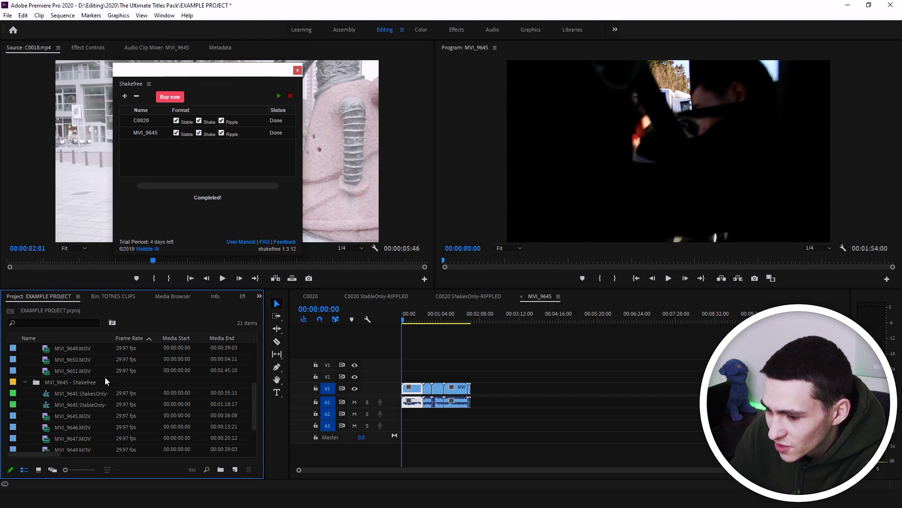
Step: Play through the MVI_9645 StableOnly-RIPPLED sequence, then open MVI_9645 ShakesOnly-RIPPLED
{"action": "double_click", "coordinate": [49, 404]}
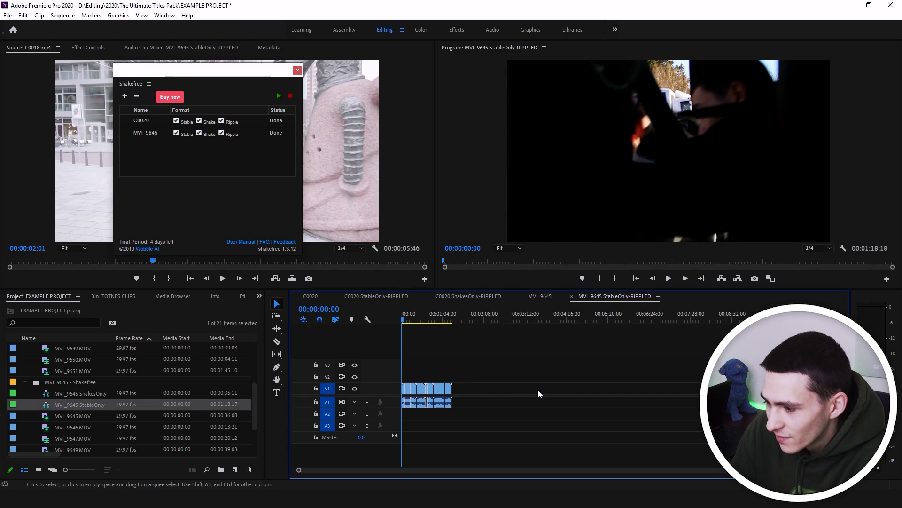
{"action": "key", "text": "space"}
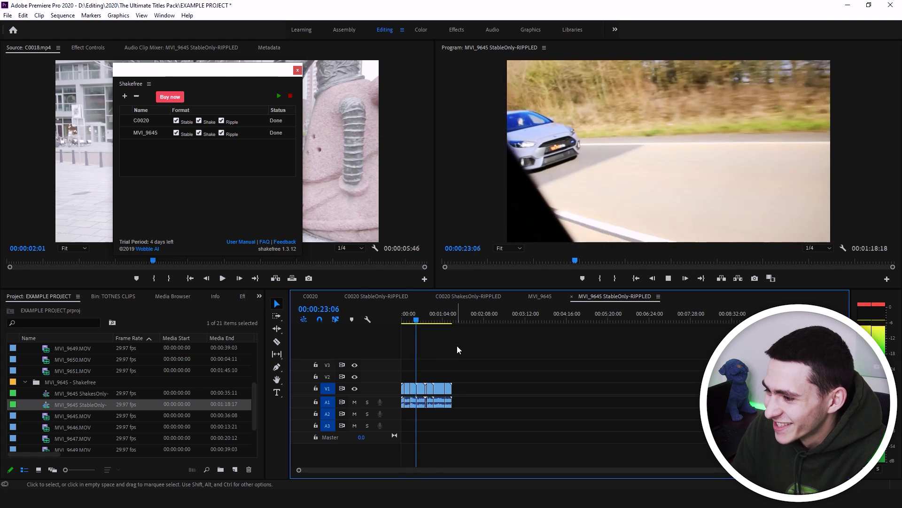
{"action": "key", "text": "space"}
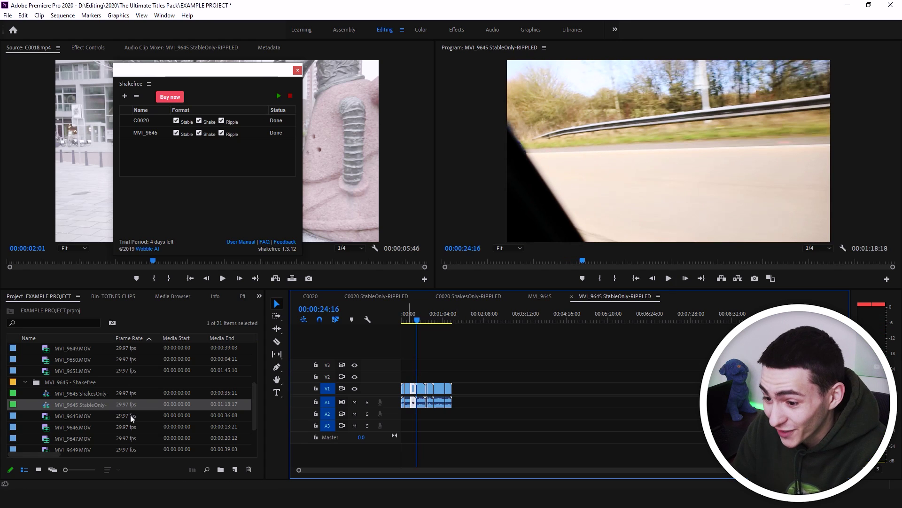
{"action": "left_click", "coordinate": [48, 398]}
{"action": "double_click", "coordinate": [48, 397]}
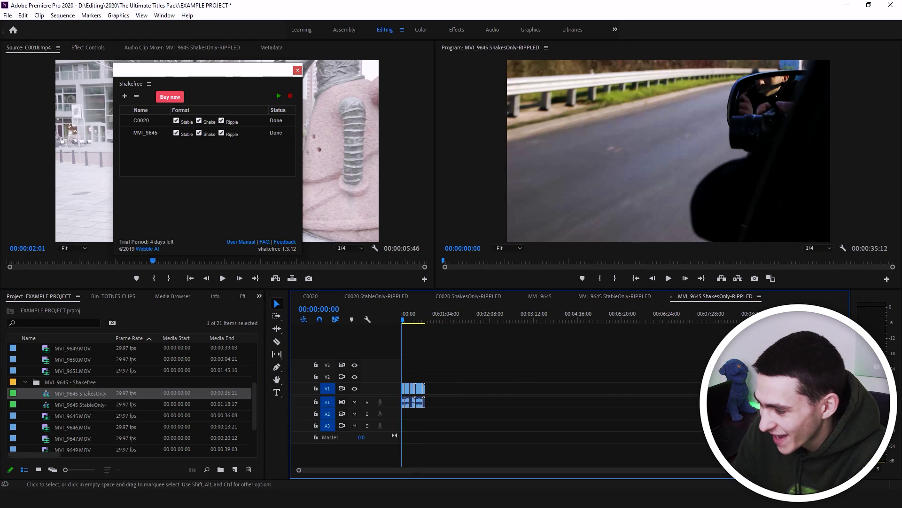
Step: Fit the MVI_9645 shakes-only sequence to the timeline and play it to 00;00;30;19
{"action": "key", "text": "equal"}
{"action": "key", "text": "equal"}
{"action": "key", "text": "equal"}
{"action": "key", "text": "equal"}
{"action": "key", "text": "space"}
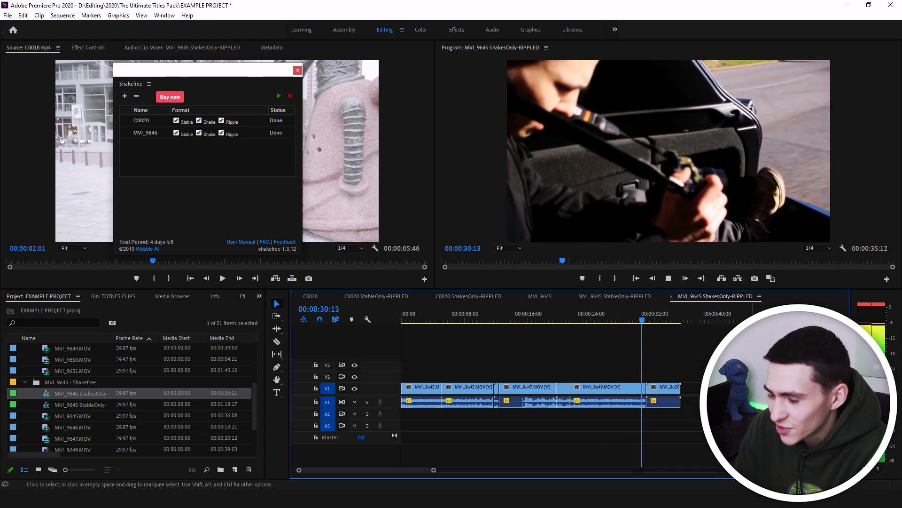
{"action": "key", "text": "space"}
Step: Collapse the MVI_9645 - Shakefree bin and remove C0020 and MVI_9645 from the Shakefree list
{"action": "left_click", "coordinate": [26, 382]}
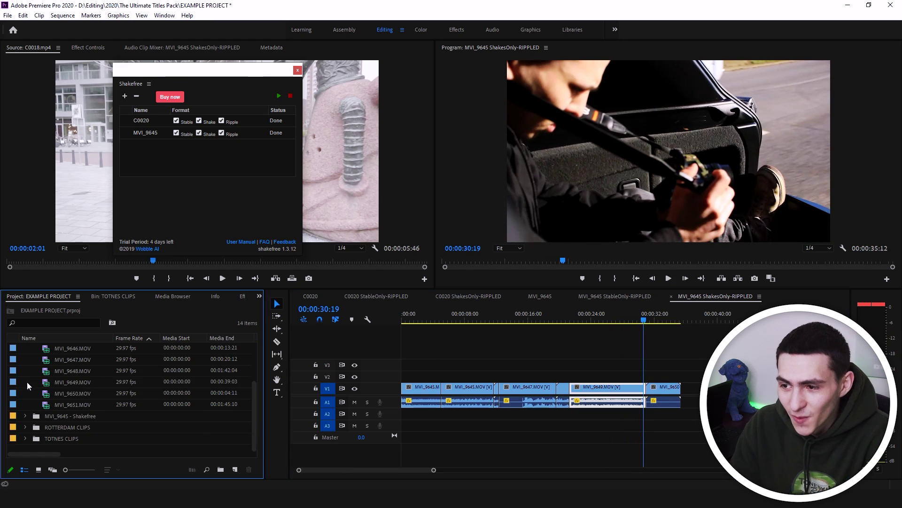
{"action": "left_click", "coordinate": [157, 122]}
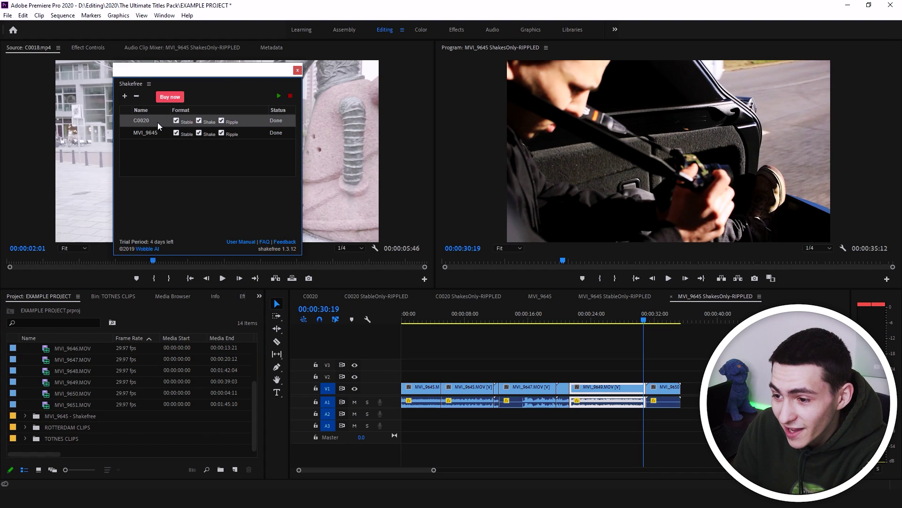
{"action": "left_click", "coordinate": [136, 97]}
{"action": "left_click", "coordinate": [136, 97]}
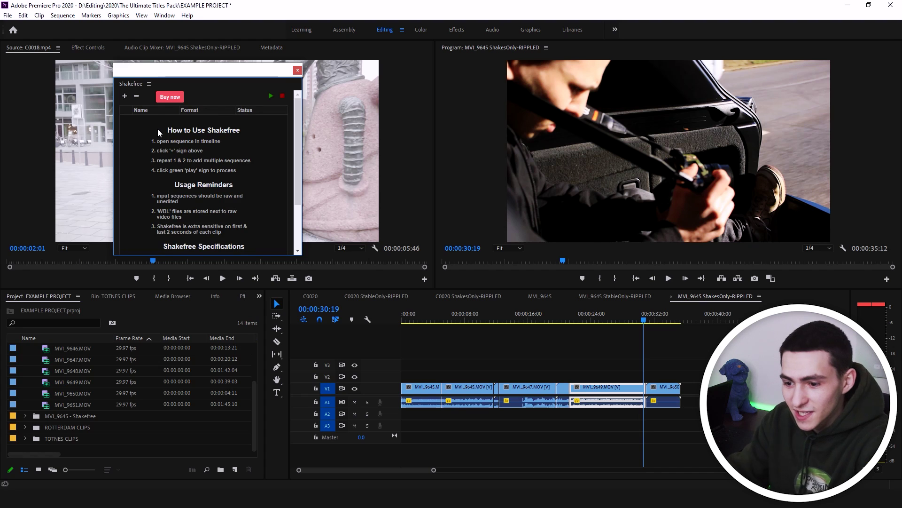
Step: Collapse CAR CLIPS, and check the C0020 clip in the TOTNES CLIPS bin before collapsing it
{"action": "scroll", "coordinate": [117, 376], "scroll_direction": "up", "scroll_amount": 3}
{"action": "left_click", "coordinate": [25, 371]}
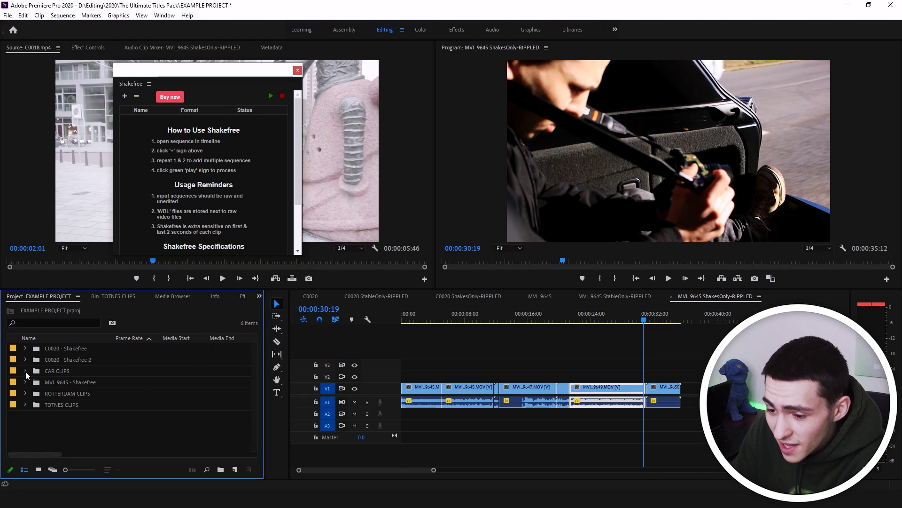
{"action": "left_click", "coordinate": [26, 405]}
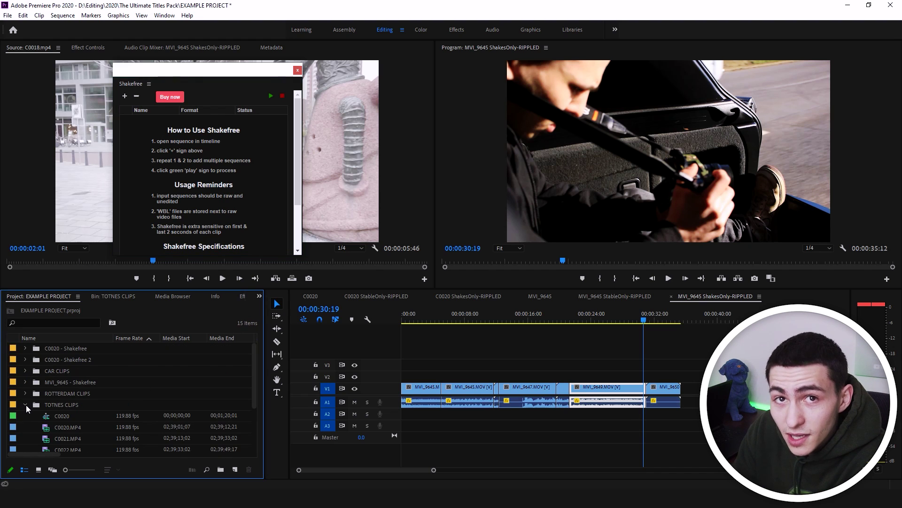
{"action": "left_click", "coordinate": [47, 425]}
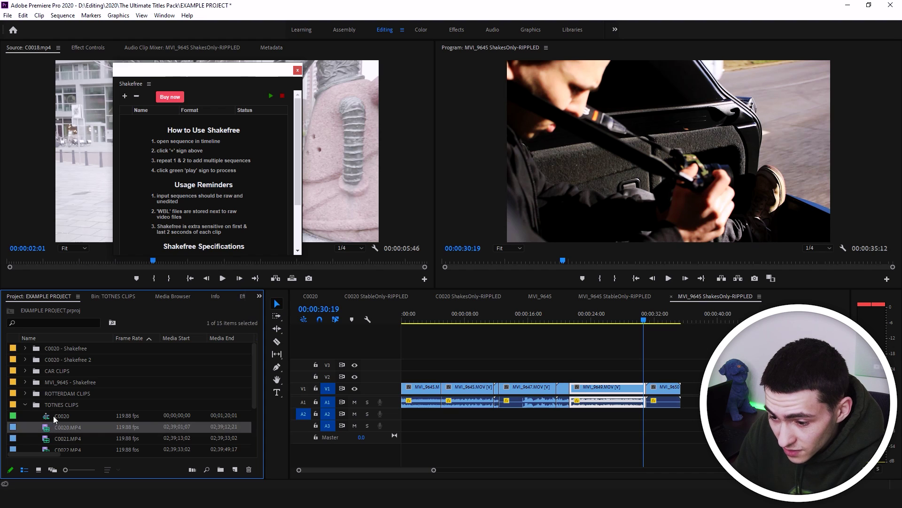
{"action": "left_click", "coordinate": [27, 405]}
Step: Select all six Rotterdam clips from C0018.mp4 onward and build a new sequence from them
{"action": "left_click", "coordinate": [25, 393]}
{"action": "left_click", "coordinate": [51, 404]}
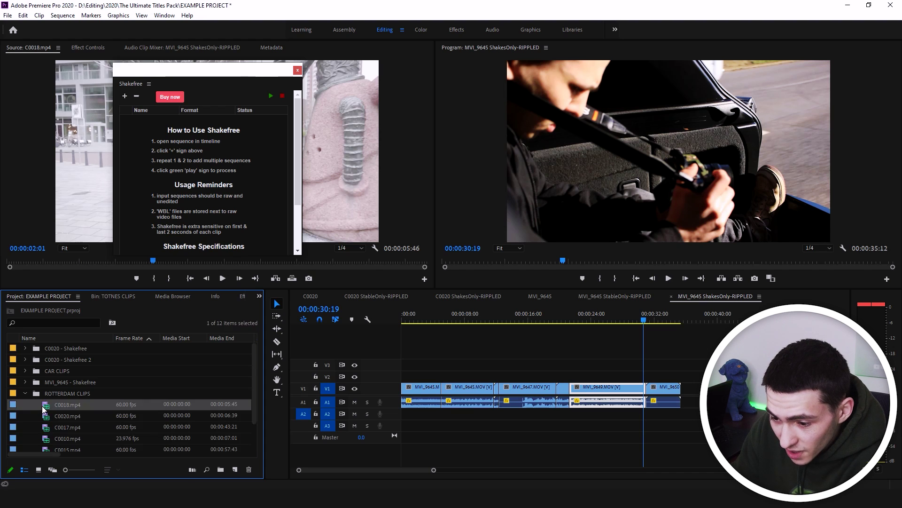
{"action": "scroll", "coordinate": [52, 418], "scroll_direction": "down", "scroll_amount": 1}
{"action": "left_click", "coordinate": [47, 428], "text": "shift"}
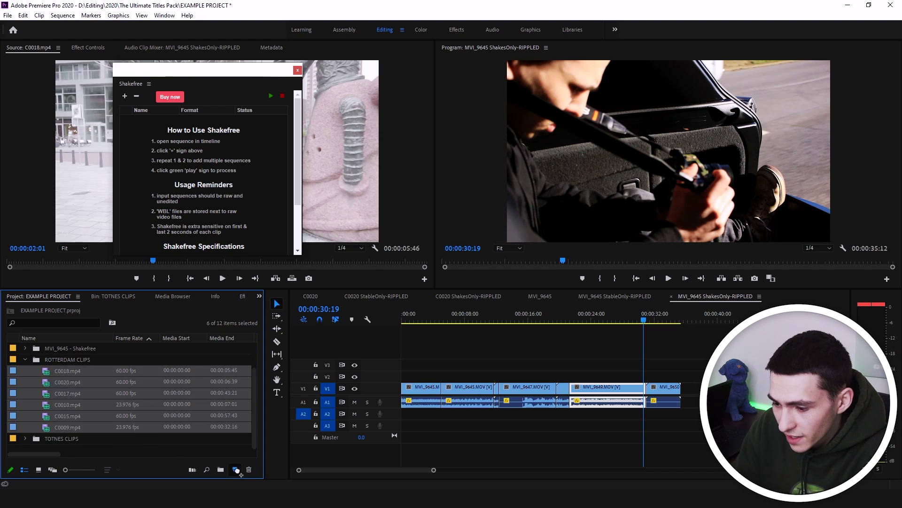
{"action": "left_click_drag", "start_coordinate": [238, 470], "coordinate": [236, 469]}
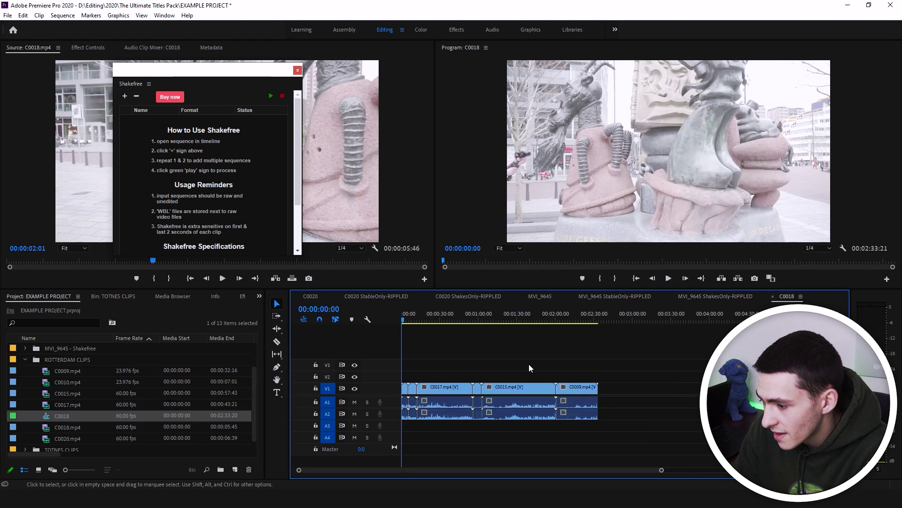
Step: Locate and scrub through the C0017 clip in the C0018 sequence
{"action": "left_click", "coordinate": [462, 384]}
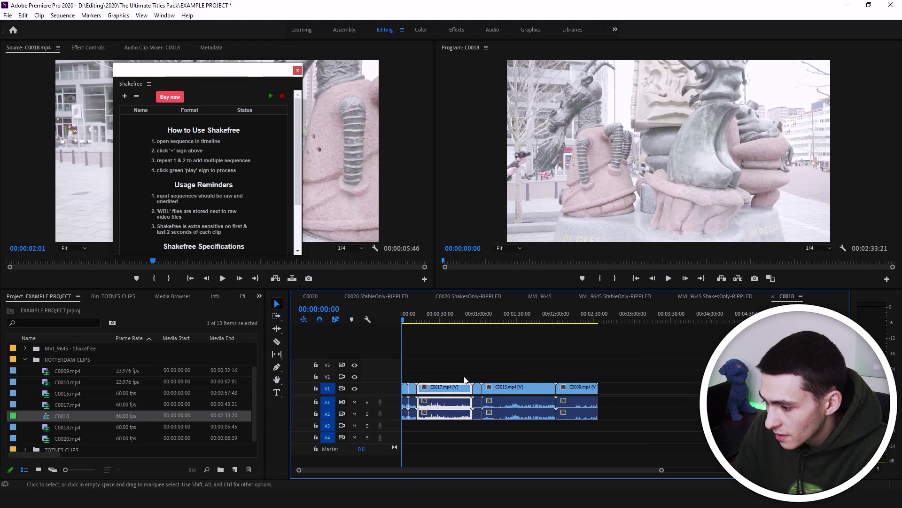
{"action": "left_click", "coordinate": [480, 364]}
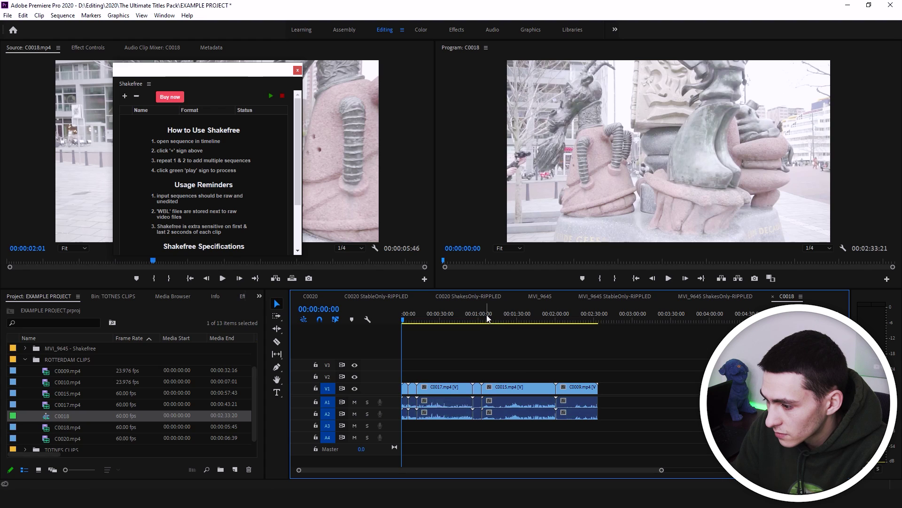
{"action": "key", "text": "Down"}
{"action": "key", "text": "Down"}
{"action": "key", "text": "Down"}
{"action": "key", "text": "Down"}
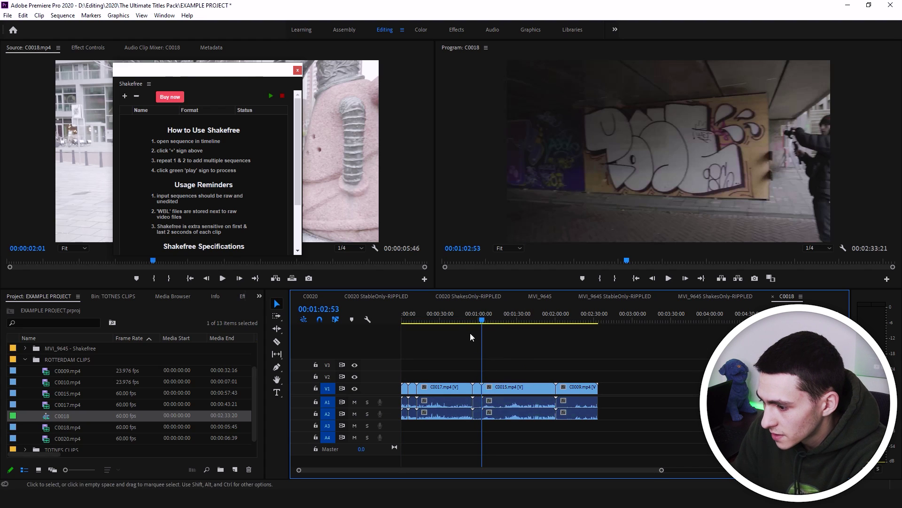
{"action": "left_click", "coordinate": [448, 321]}
{"action": "left_click_drag", "start_coordinate": [448, 321], "coordinate": [439, 321]}
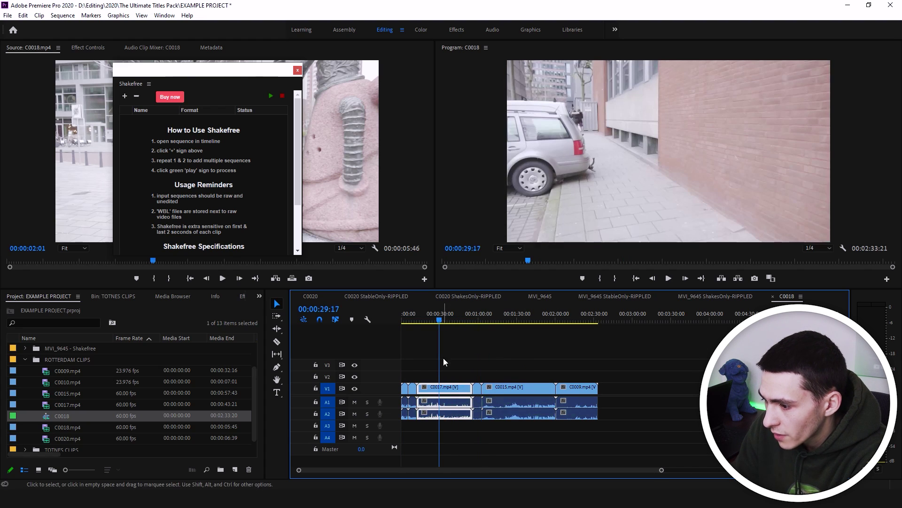
Step: Delete C0017 and close its gap so the sequence runs 00;01;49;59
{"action": "key", "text": "Delete"}
{"action": "left_click", "coordinate": [454, 390]}
{"action": "key", "text": "Delete"}
{"action": "key", "text": "Home"}
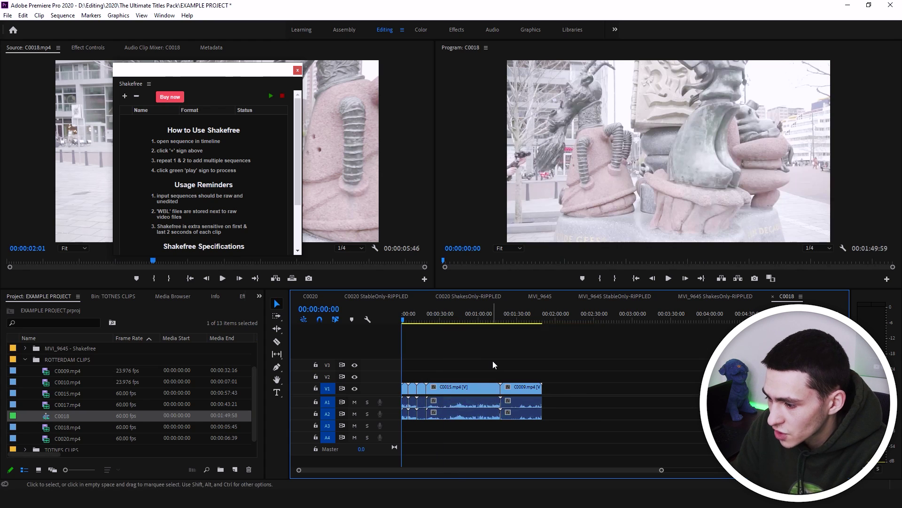
{"action": "left_click", "coordinate": [541, 318]}
{"action": "key", "text": "Home"}
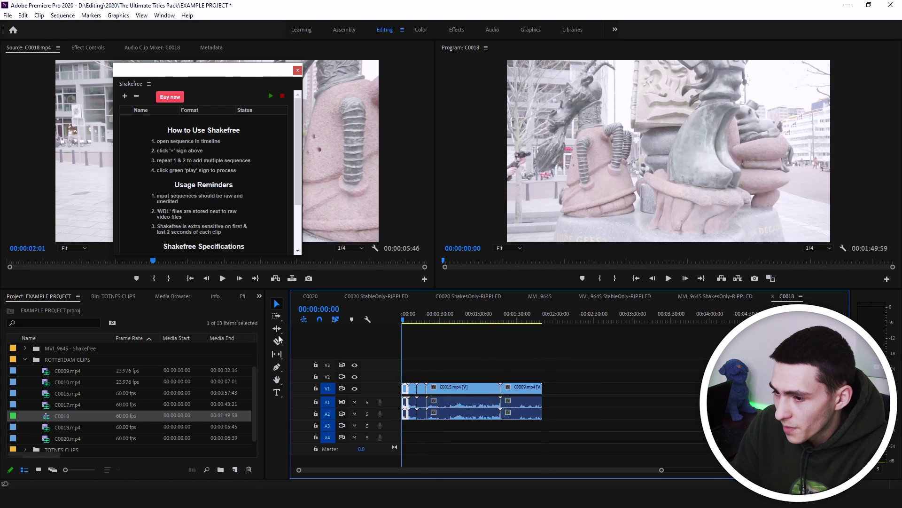
Step: Queue C0018 in Shakefree with the Shake output enabled and process it until Done
{"action": "left_click", "coordinate": [125, 97]}
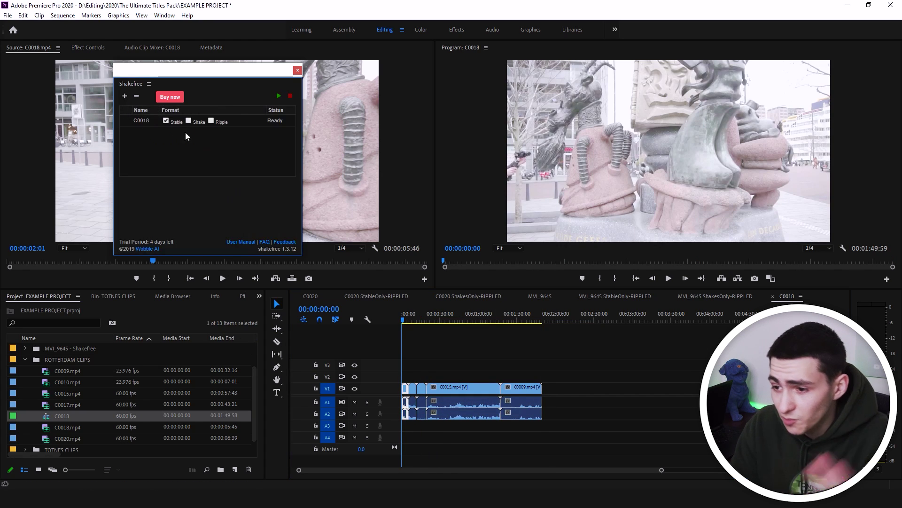
{"action": "left_click", "coordinate": [189, 121]}
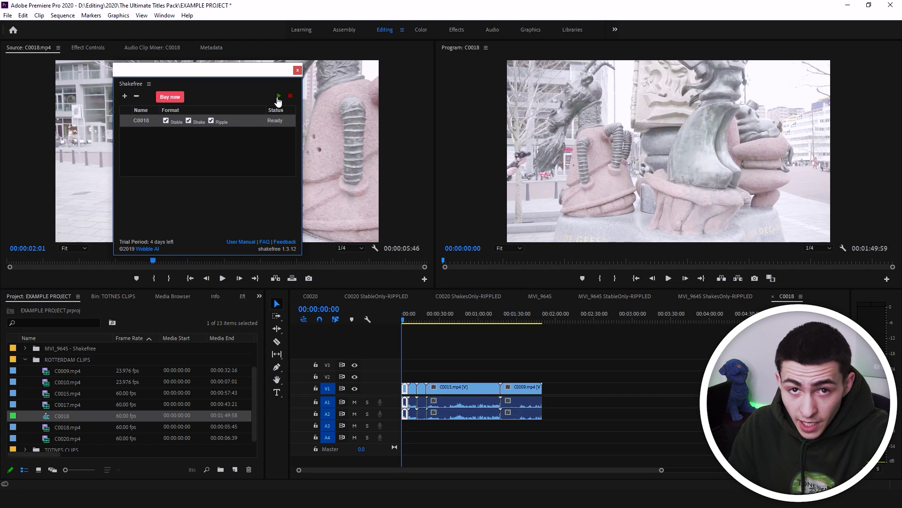
{"action": "left_click", "coordinate": [279, 97]}
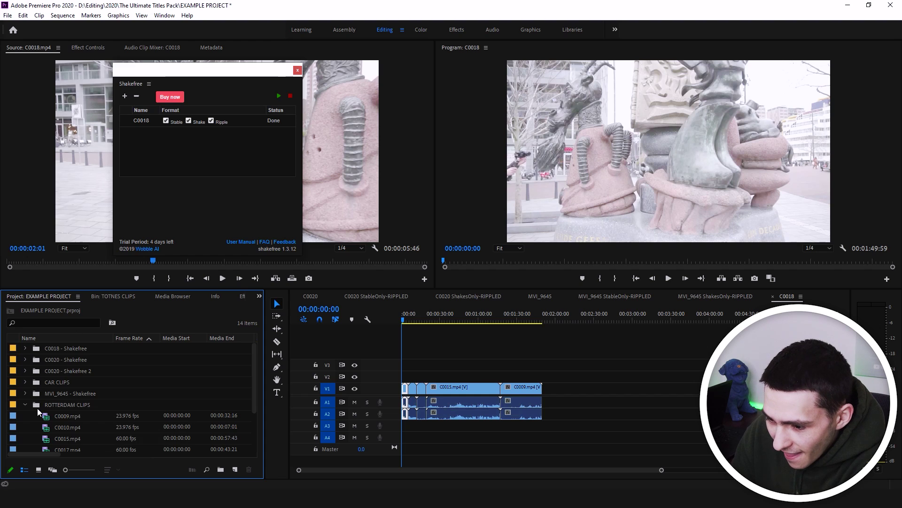
Step: Expand the C0018 - Shakefree bin and play the C0018 StableOnly-RIPPLED sequence
{"action": "scroll", "coordinate": [37, 408], "scroll_direction": "down", "scroll_amount": 3}
{"action": "scroll", "coordinate": [36, 426], "scroll_direction": "up", "scroll_amount": 3}
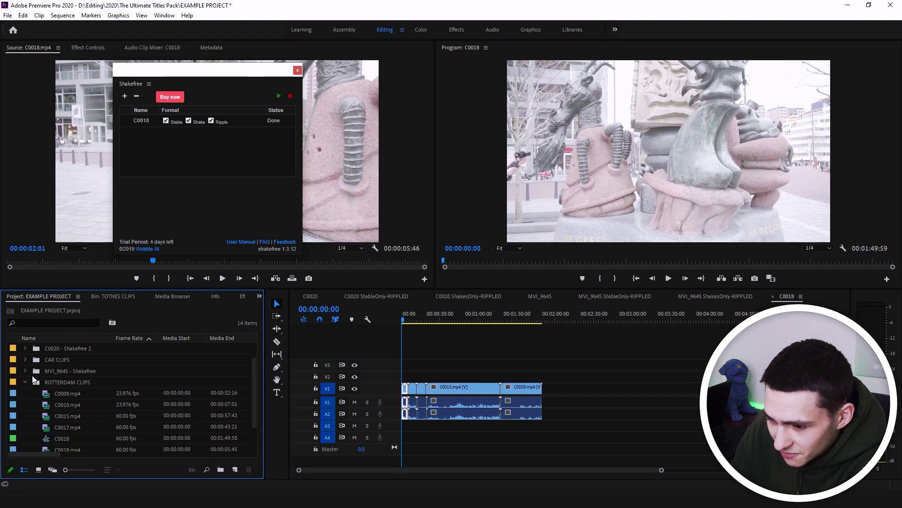
{"action": "left_click", "coordinate": [26, 348]}
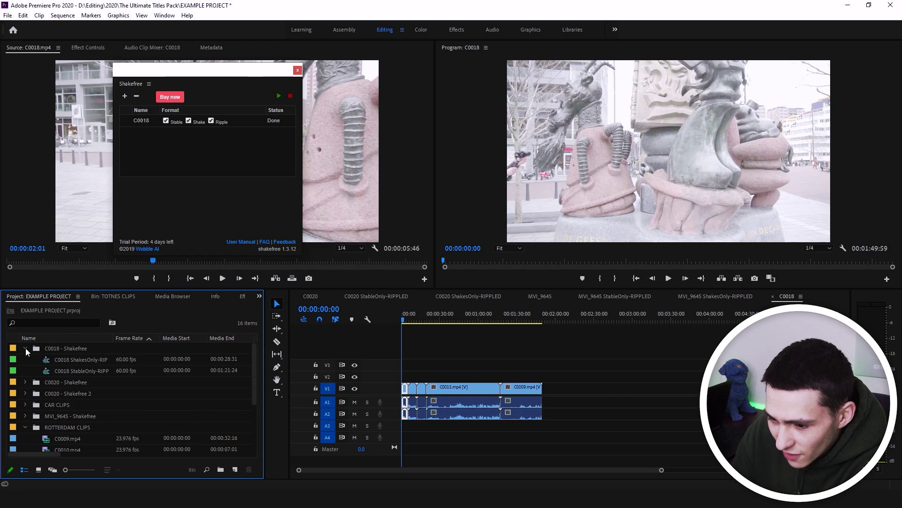
{"action": "double_click", "coordinate": [47, 371]}
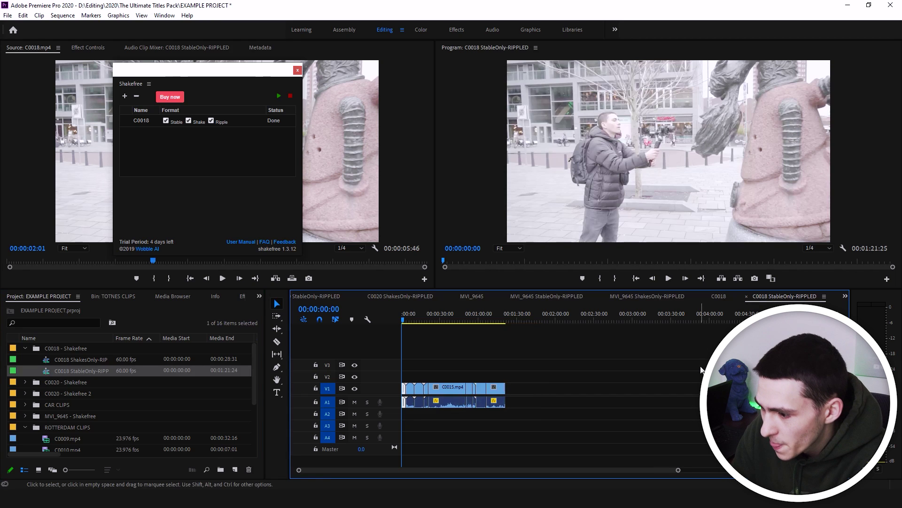
{"action": "key", "text": "space"}
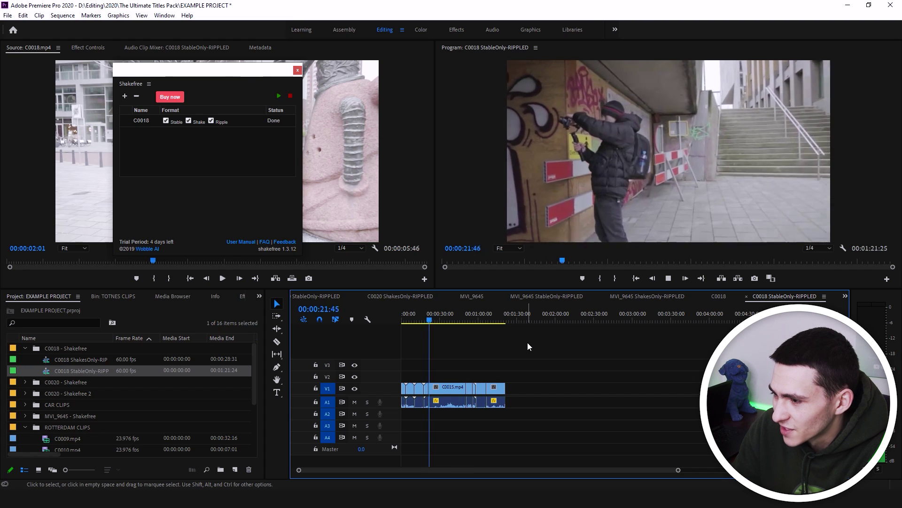
Step: Replay an earlier shot, stop playback, and open C0018 ShakesOnly-RIPPLED
{"action": "left_click", "coordinate": [424, 316]}
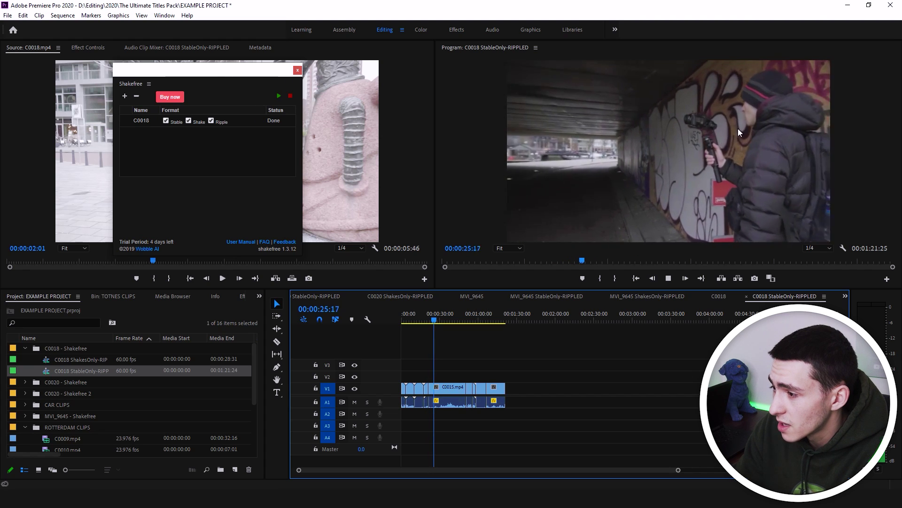
{"action": "left_click", "coordinate": [449, 388]}
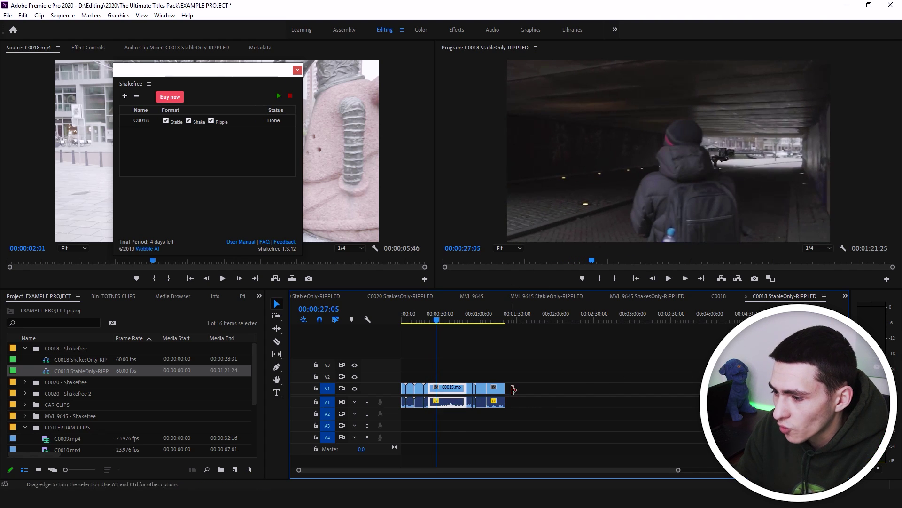
{"action": "double_click", "coordinate": [45, 360]}
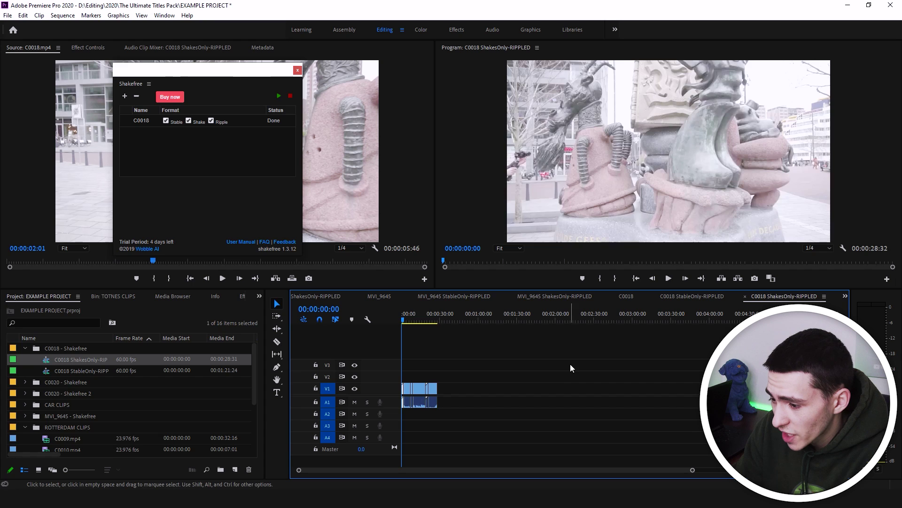
{"action": "key", "text": "space"}
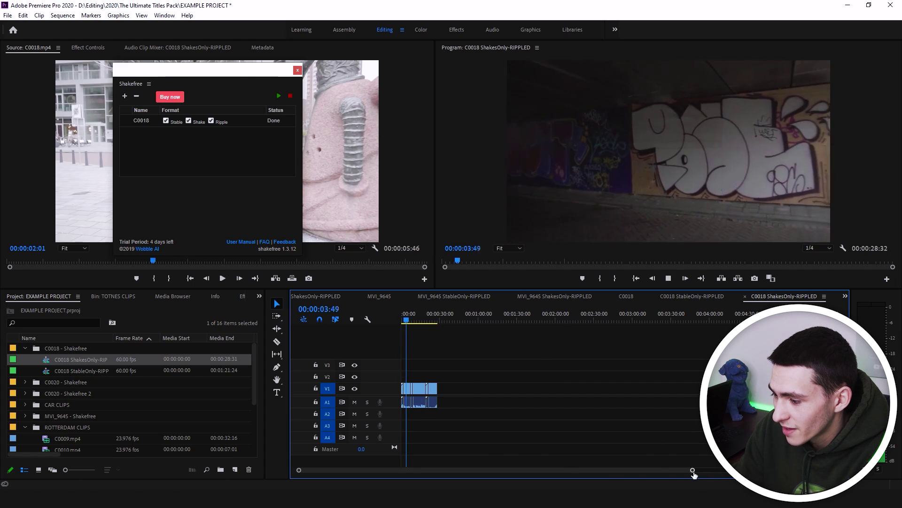
{"action": "key", "text": "equal"}
{"action": "key", "text": "equal"}
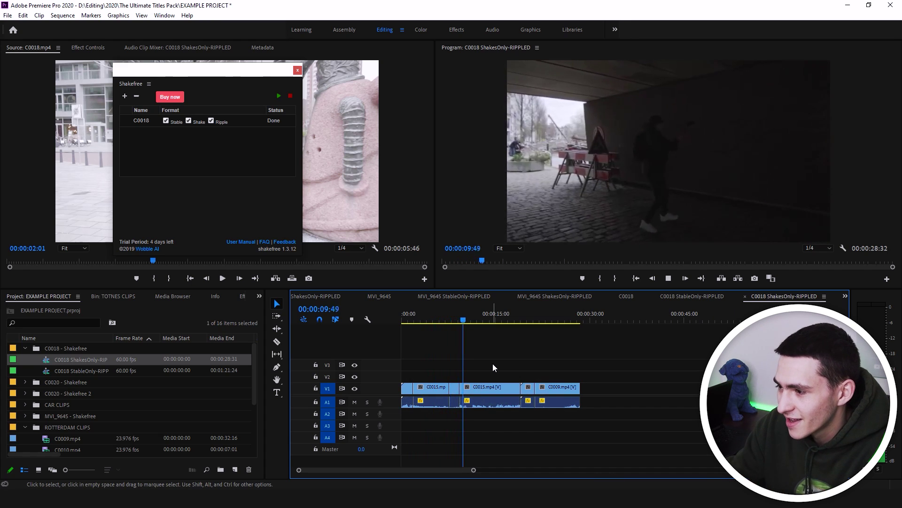
{"action": "left_click_drag", "start_coordinate": [496, 321], "coordinate": [511, 321]}
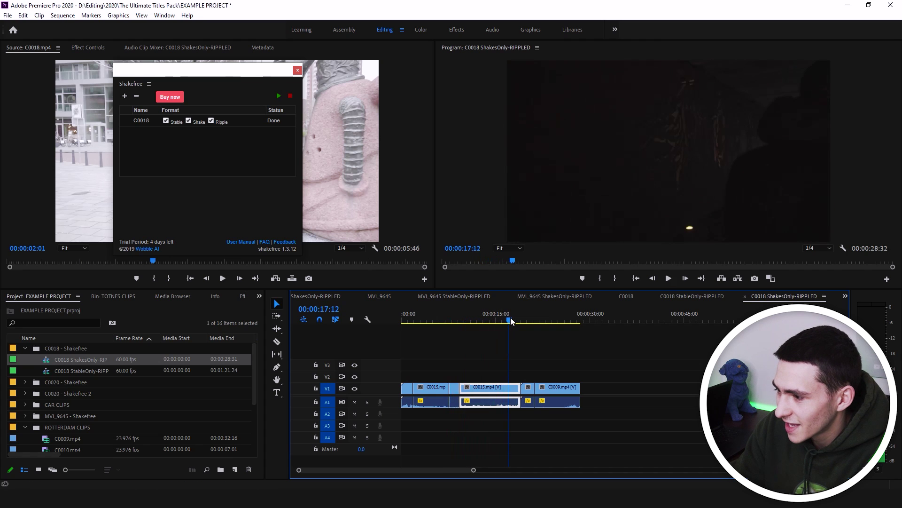
{"action": "left_click", "coordinate": [549, 342]}
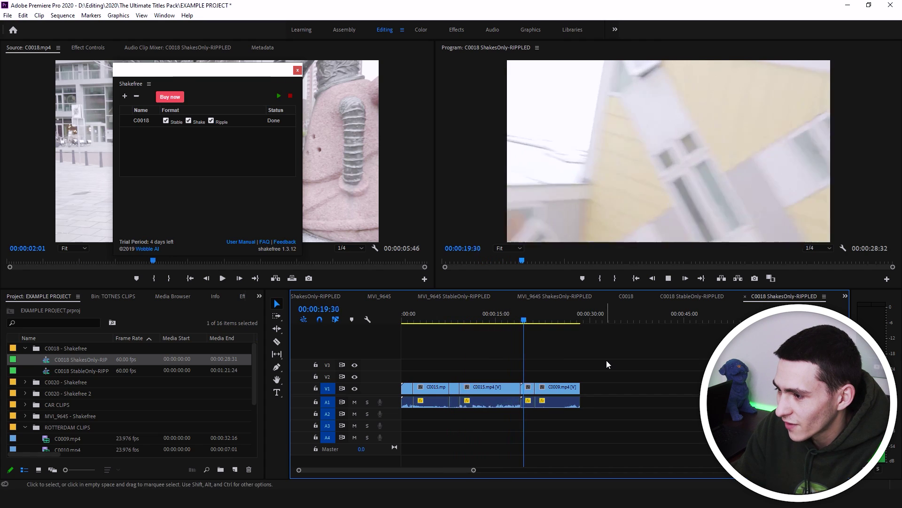